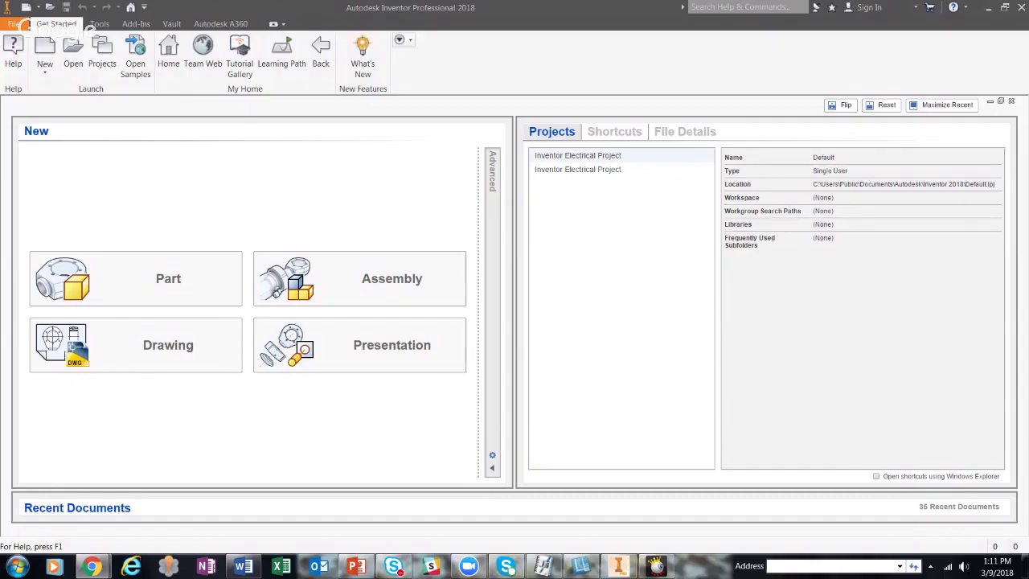
# Create a new blank part document, Part1, from the Part tile.
pyautogui.click(161, 282)
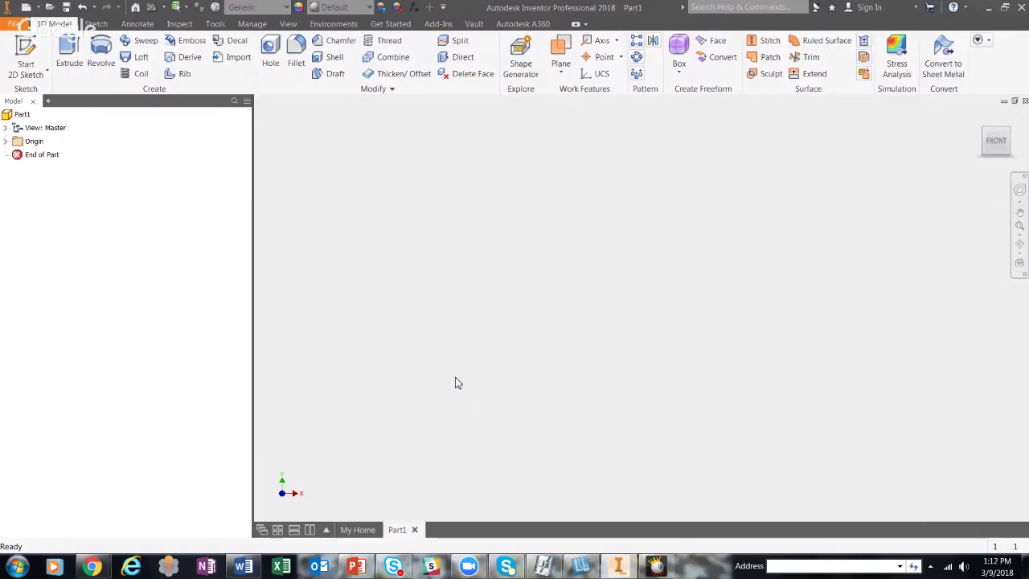
# Start a sketch on the XY plane and draw a closed four-line rectangle around the origin.
pyautogui.click(25, 49)
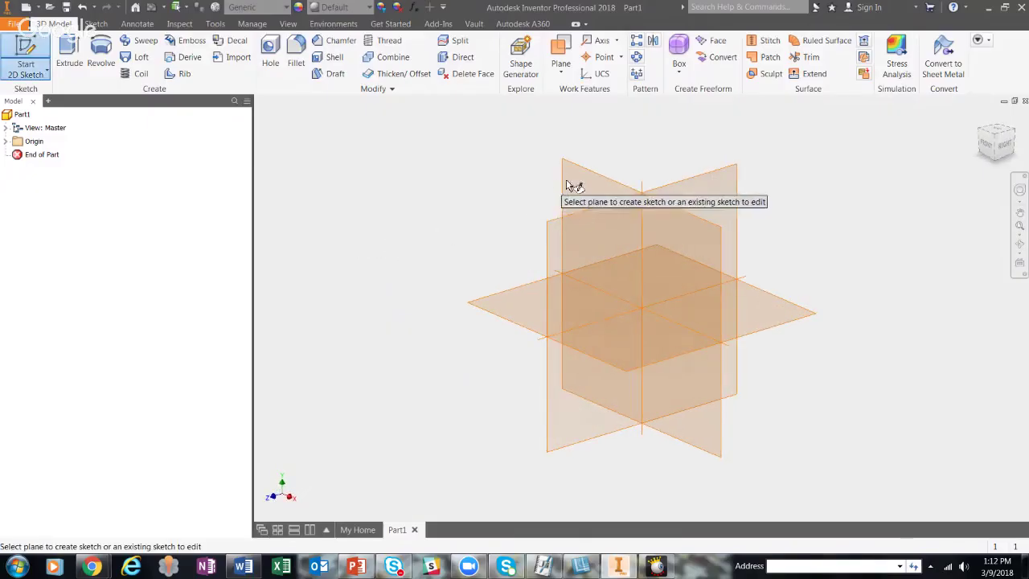
pyautogui.click(574, 184)
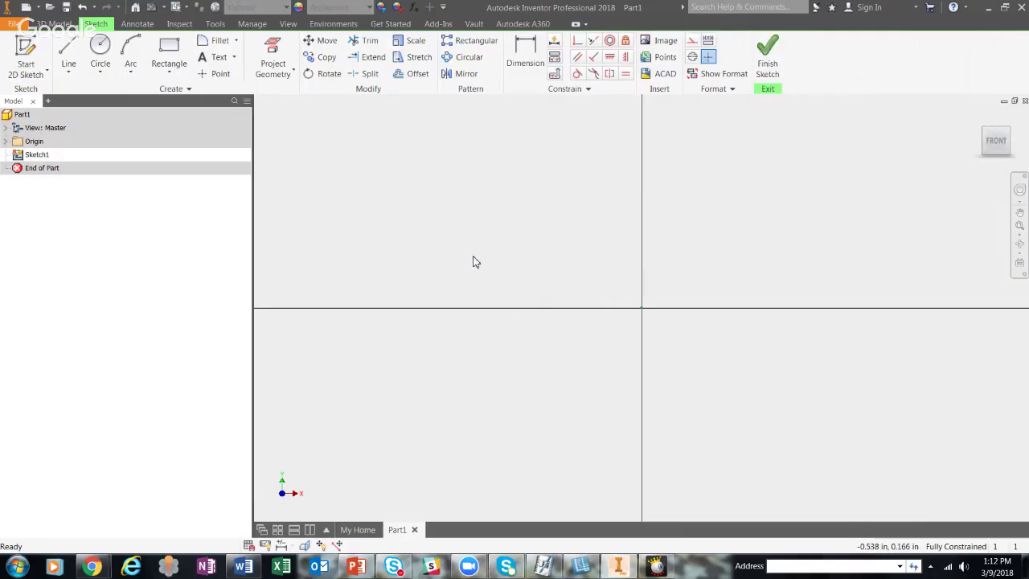
pyautogui.click(69, 55)
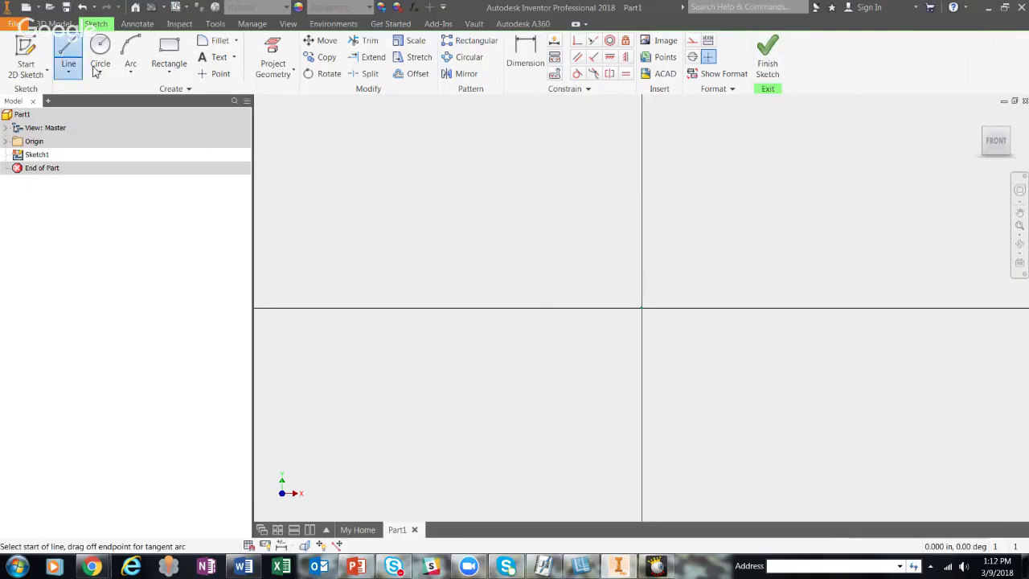
pyautogui.click(518, 421)
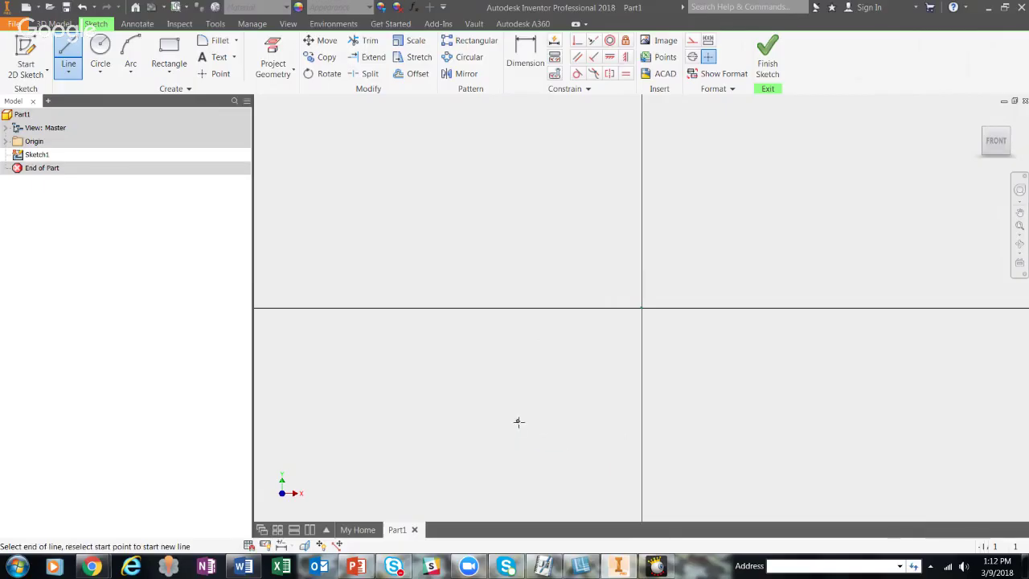
pyautogui.click(825, 420)
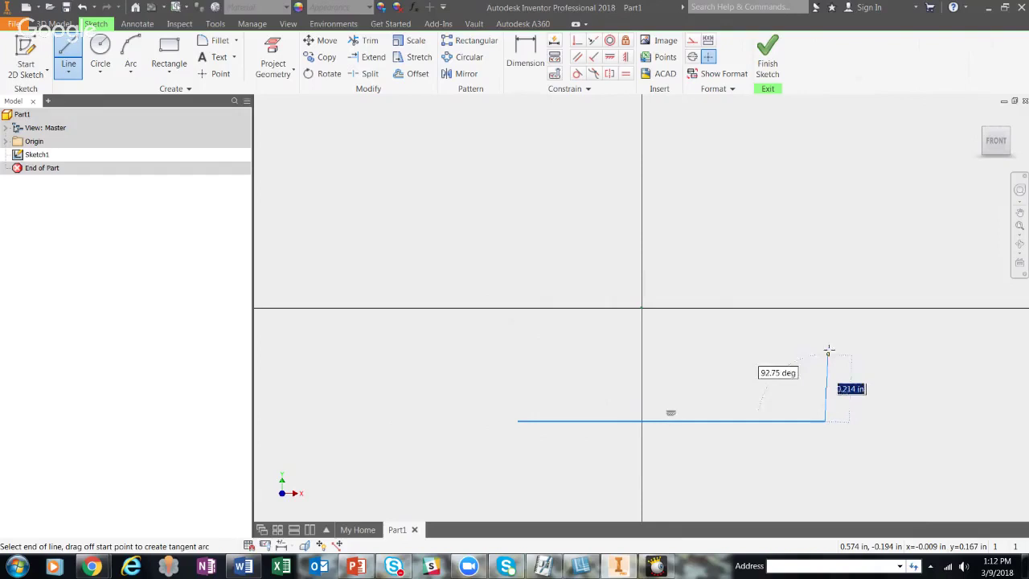
pyautogui.click(825, 263)
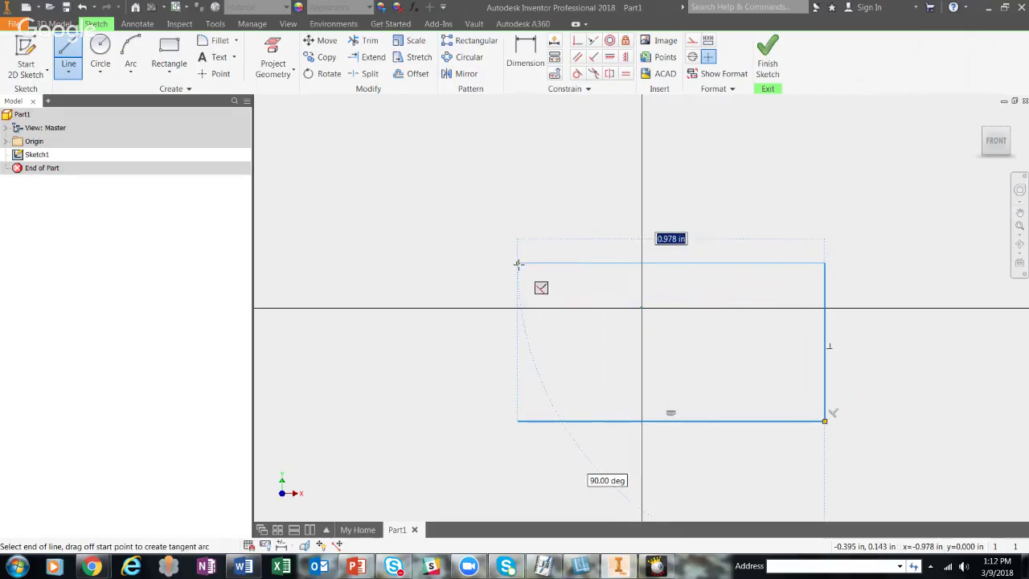
pyautogui.click(519, 262)
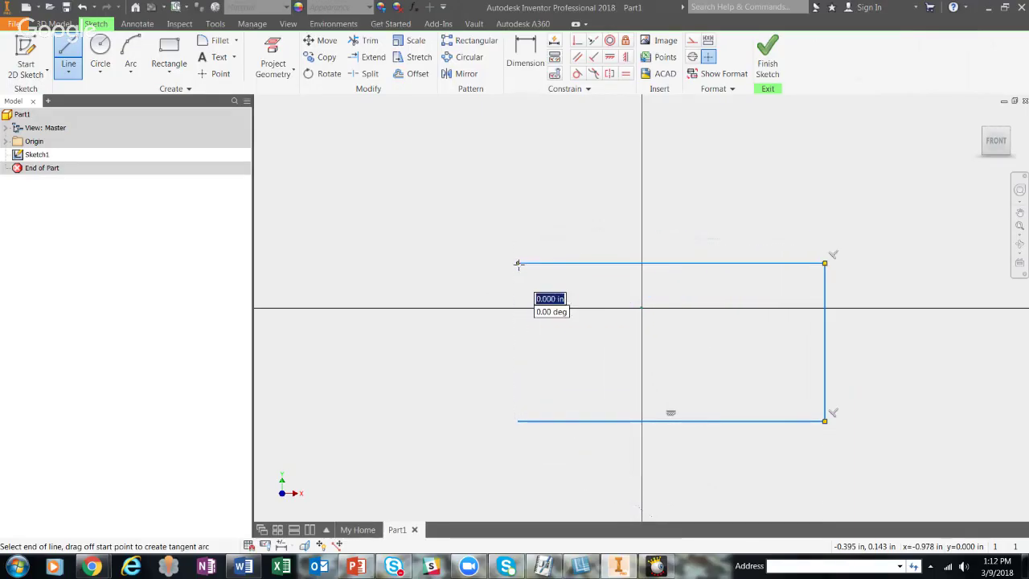
pyautogui.click(518, 420)
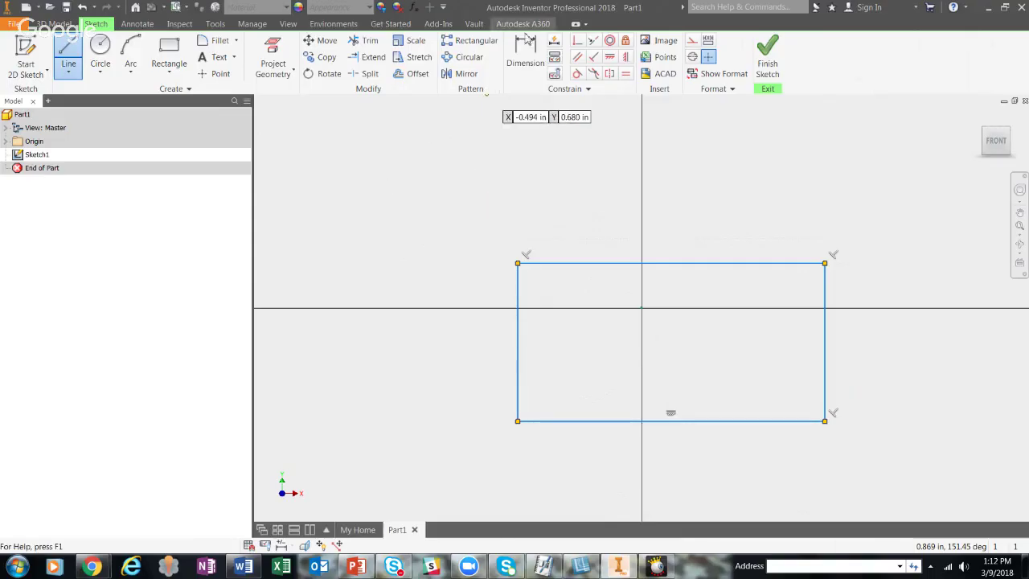
# Dimension the rectangle's bottom edge to a width of 2.000 in.
pyautogui.click(520, 53)
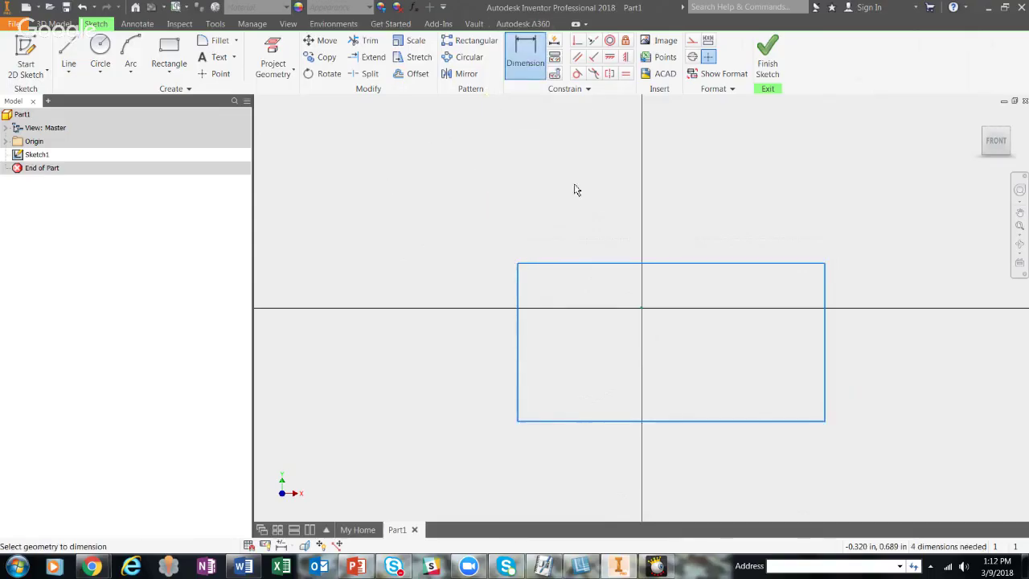
pyautogui.click(673, 429)
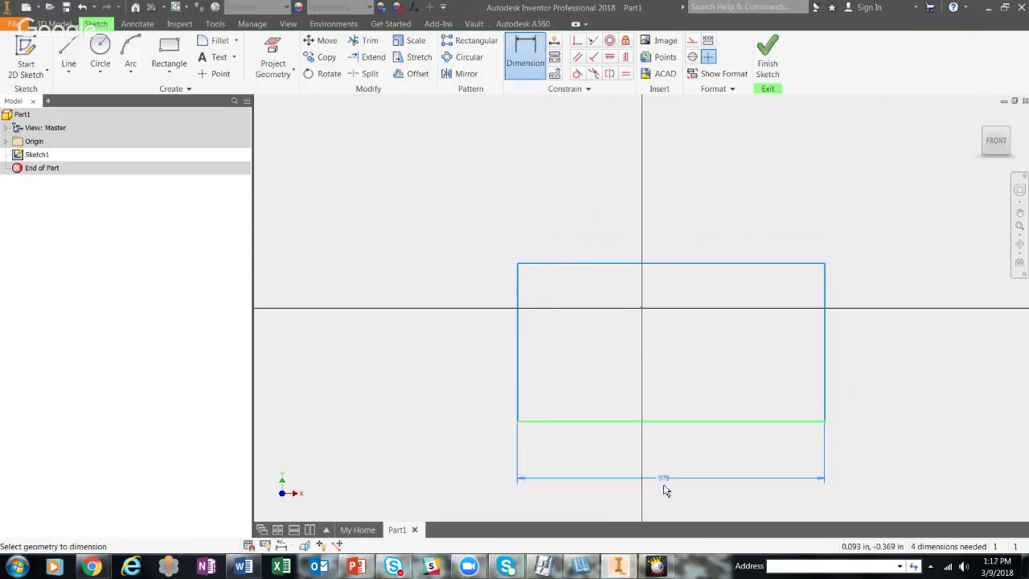
pyautogui.click(662, 481)
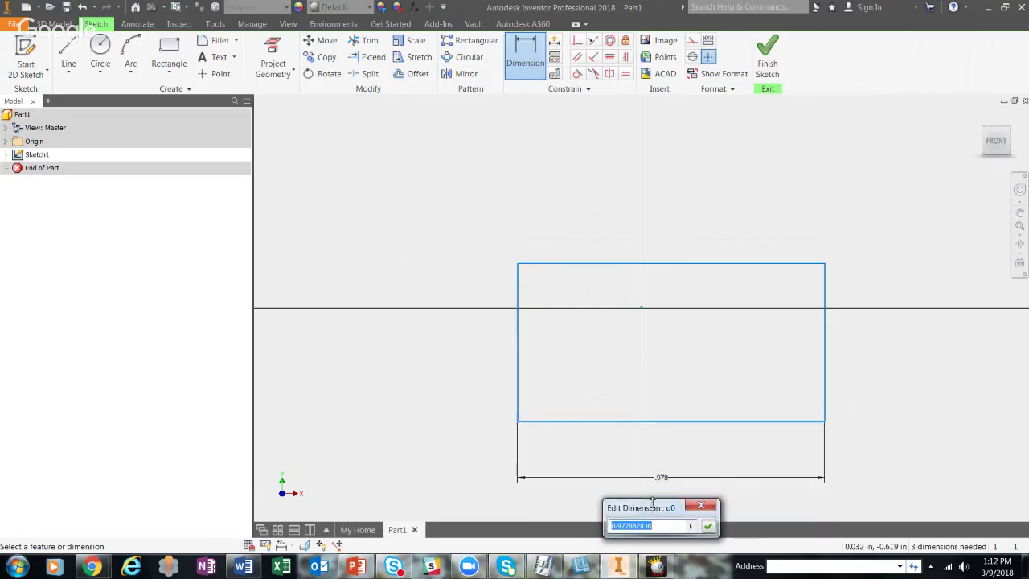
pyautogui.moveTo(650, 509); pyautogui.dragTo(394, 331)
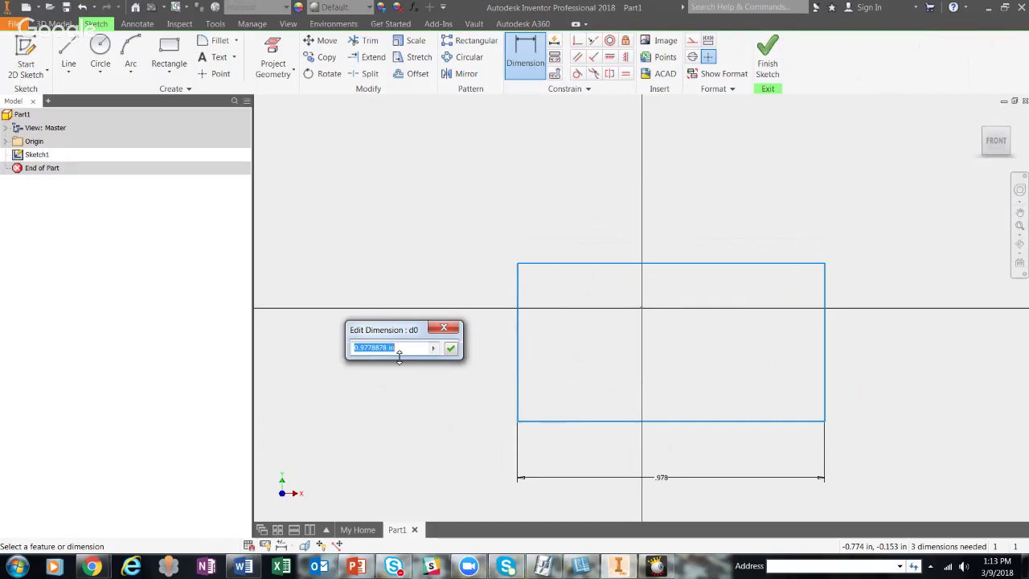
pyautogui.write('1')
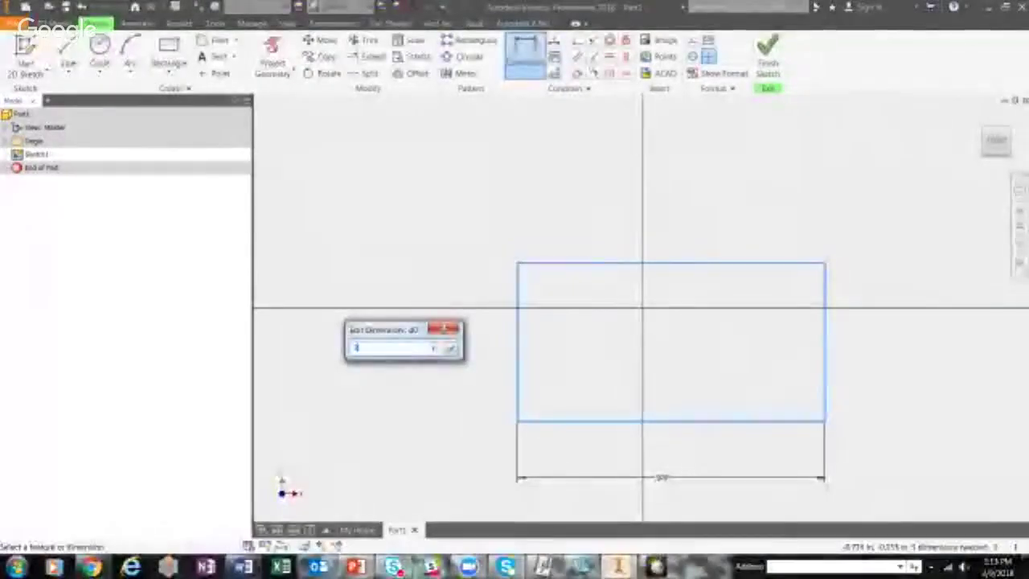
pyautogui.press('Return')
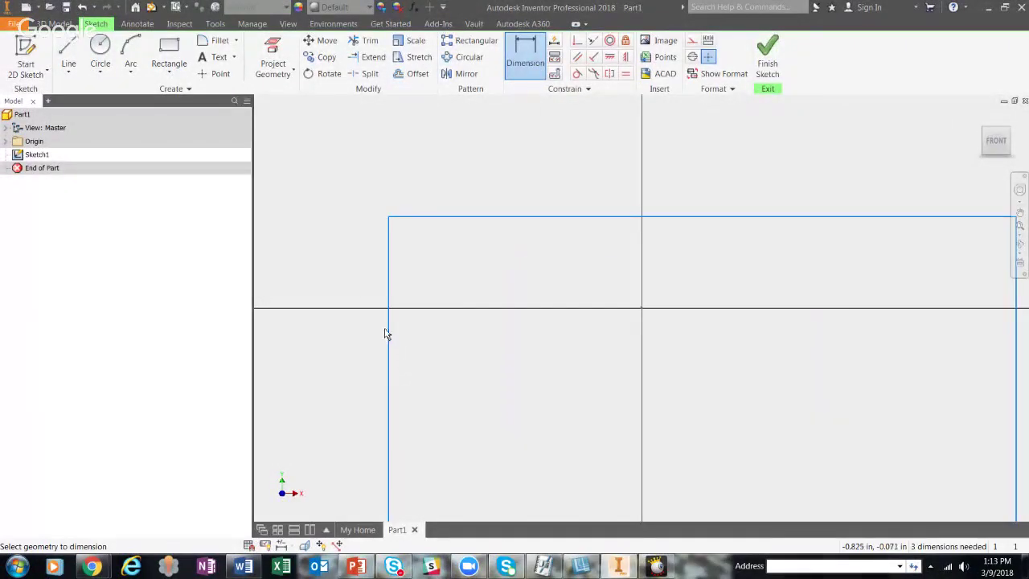
pyautogui.scroll(-5, 385, 334)
pyautogui.scroll(3, 372, 337)
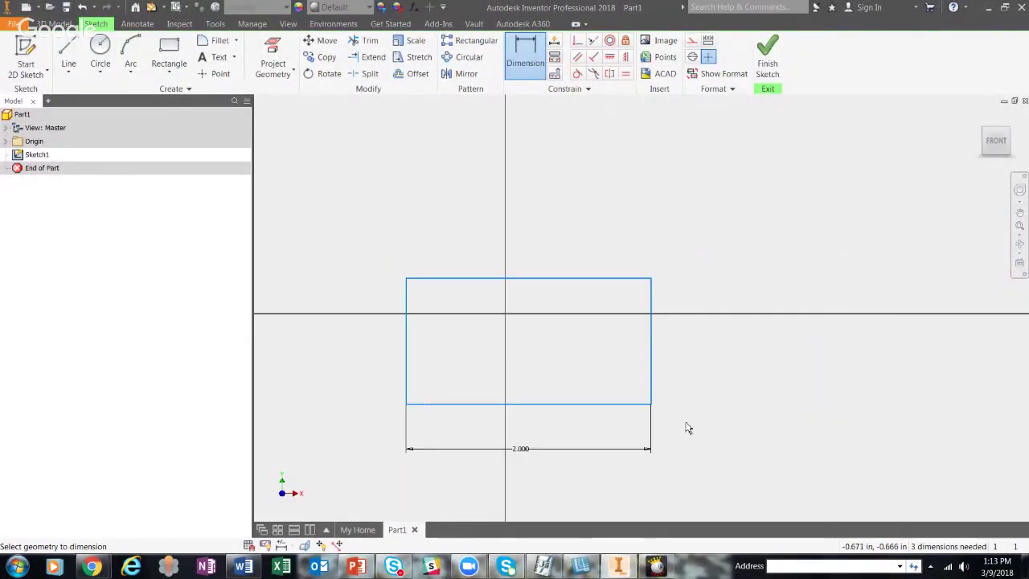
# Dimension the rectangle's right edge to a height of .250 in.
pyautogui.click(652, 361)
pyautogui.click(708, 346)
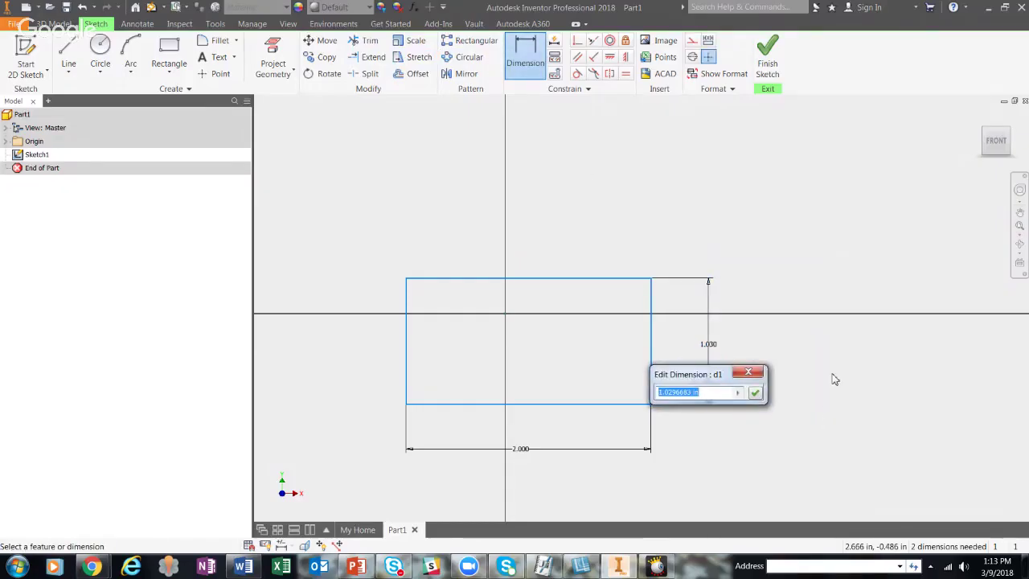
pyautogui.write('.25')
pyautogui.press('Return')
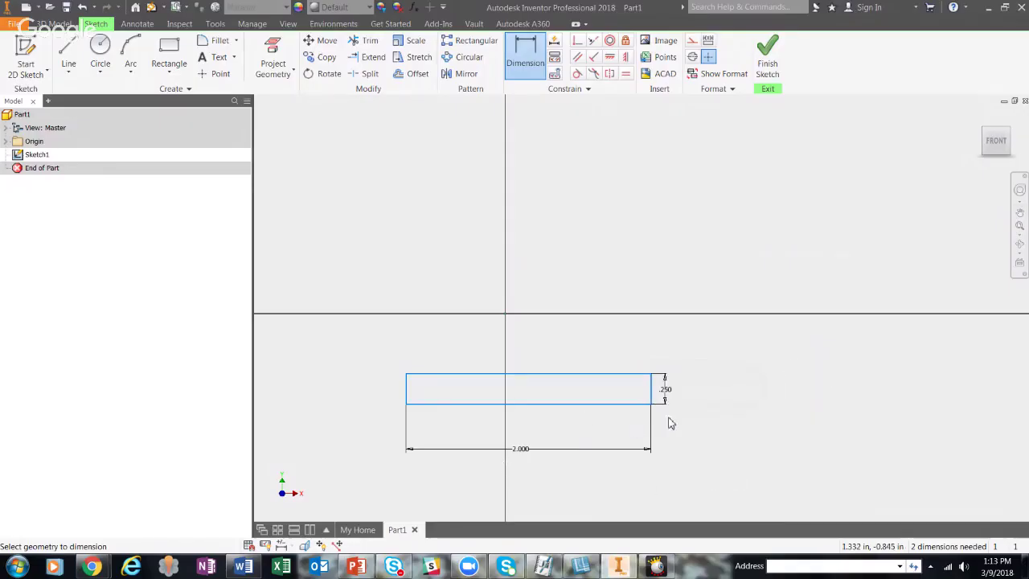
pyautogui.scroll(-2, 744, 438)
pyautogui.scroll(3, 517, 402)
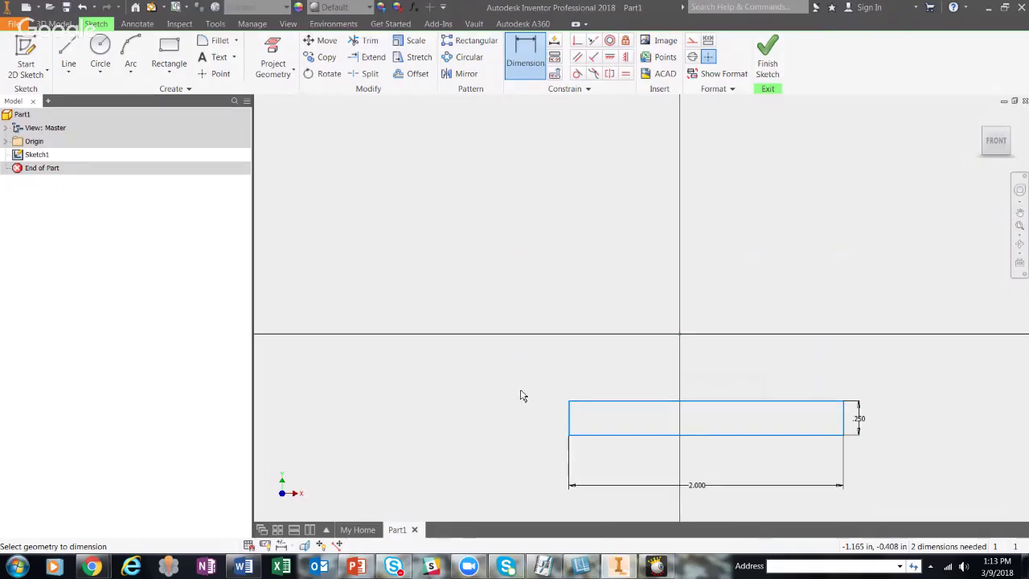
# Draw the upper leg and web lines rising from the bar's top edge and back down to the flange.
pyautogui.click(68, 52)
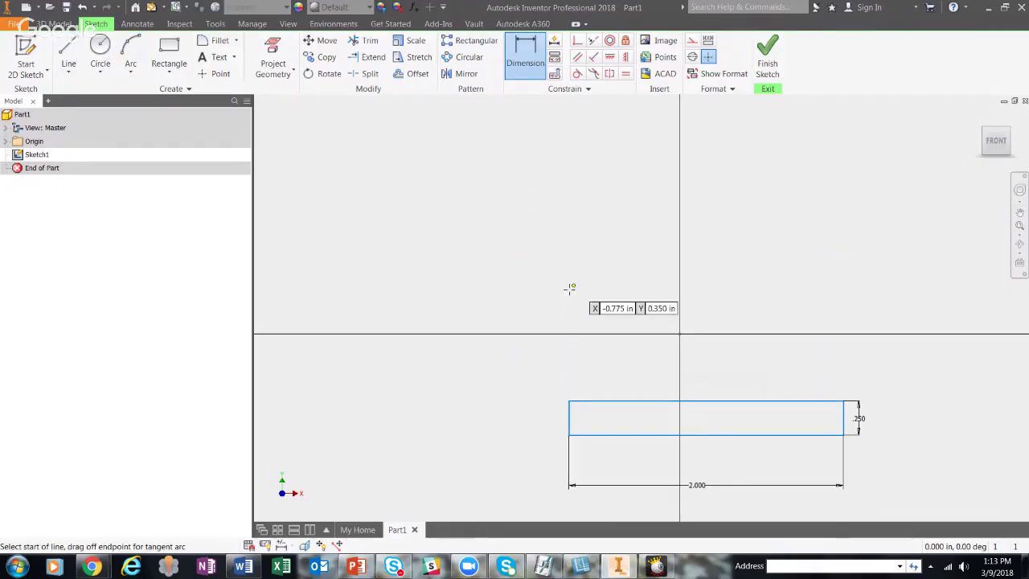
pyautogui.click(568, 400)
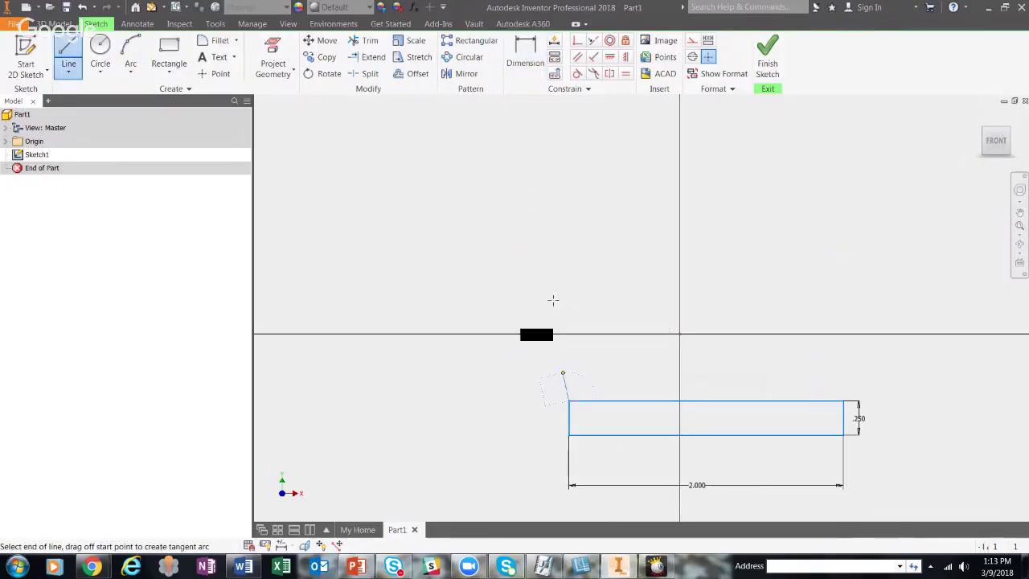
pyautogui.click(568, 251)
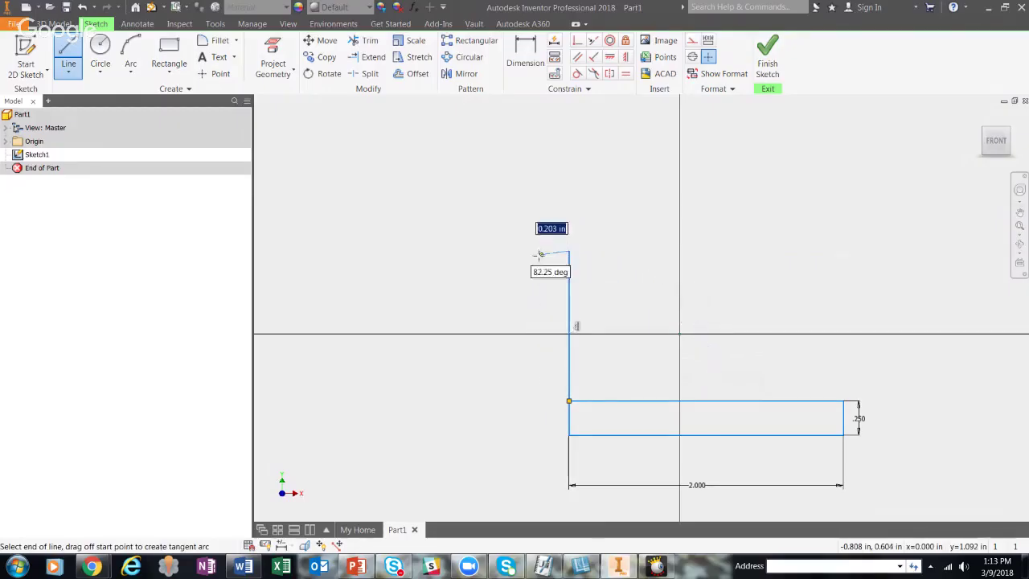
pyautogui.click(384, 251)
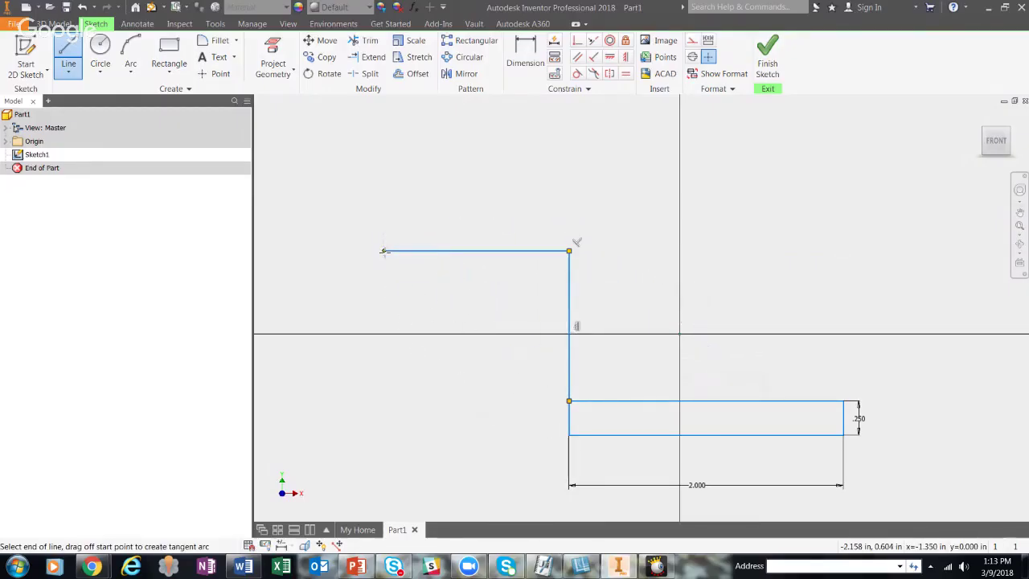
pyautogui.click(384, 204)
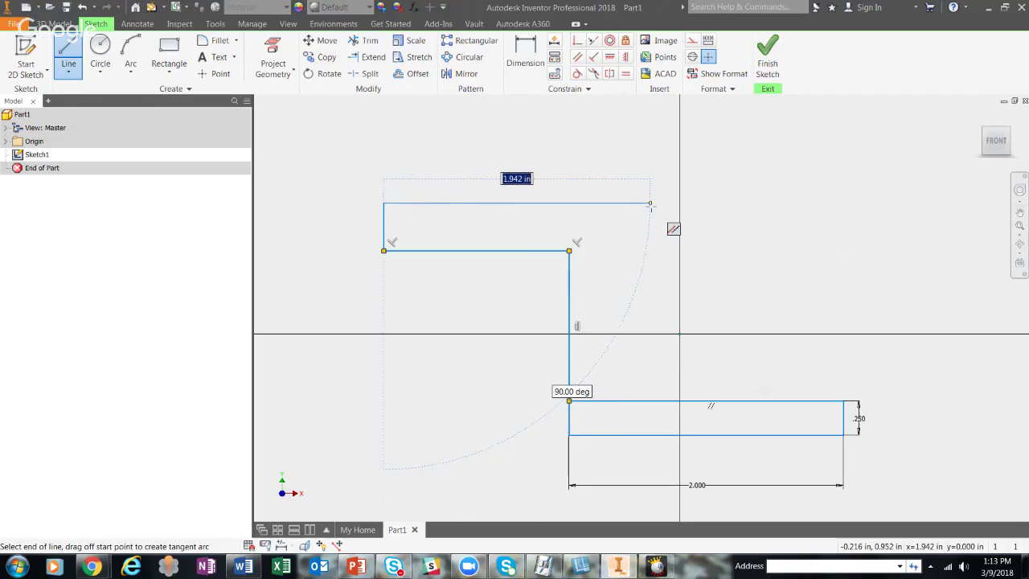
pyautogui.click(650, 204)
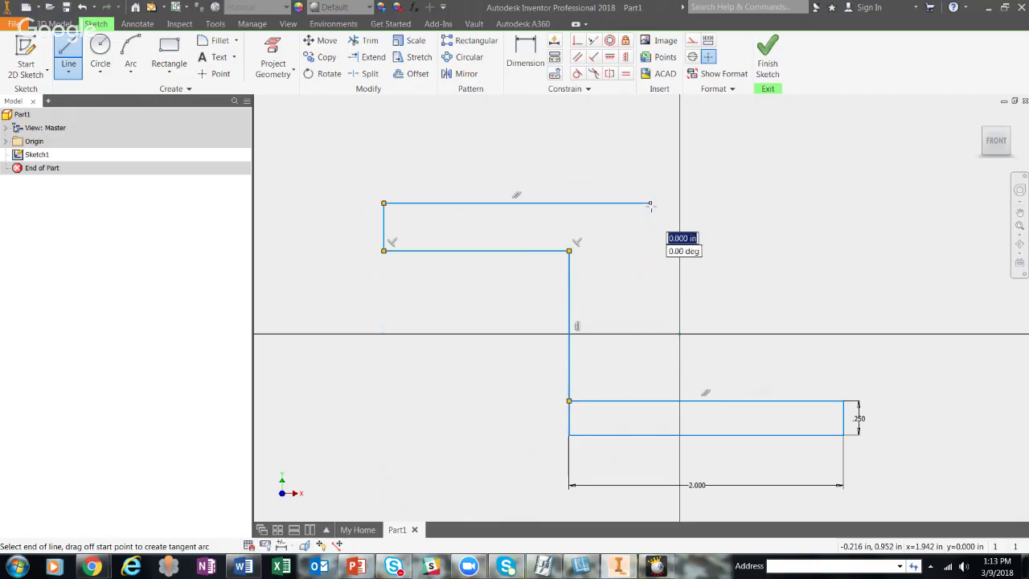
pyautogui.click(650, 400)
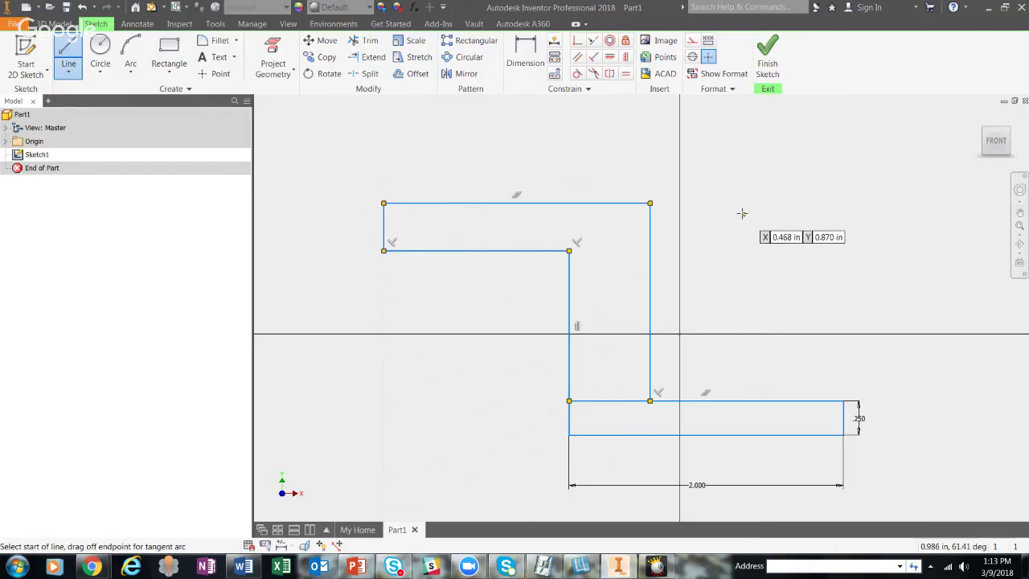
pyautogui.press('Escape')
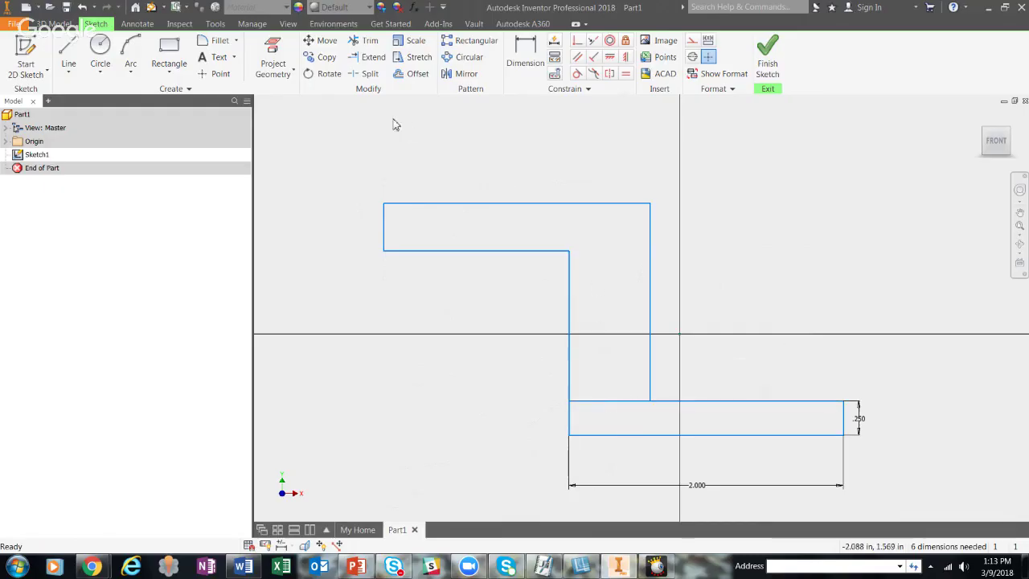
# Trim the flange's top-edge segment lying between the web's two vertical lines.
pyautogui.click(366, 40)
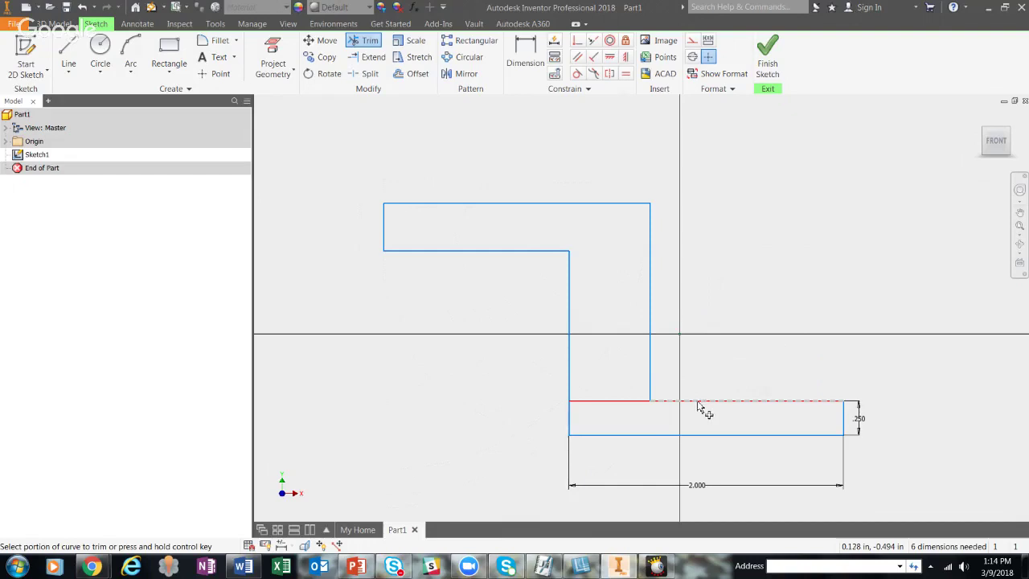
pyautogui.click(604, 406)
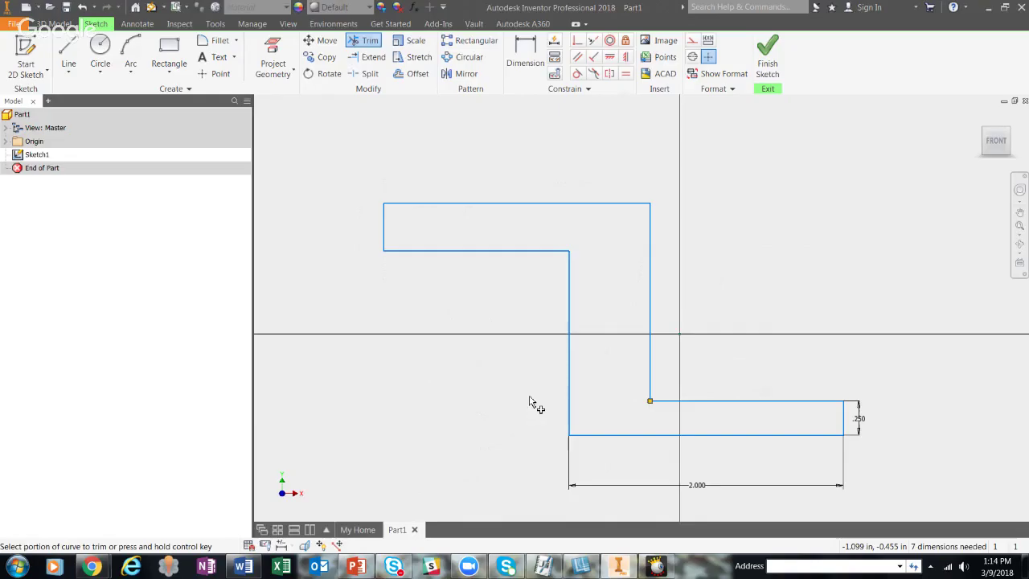
pyautogui.press('Escape')
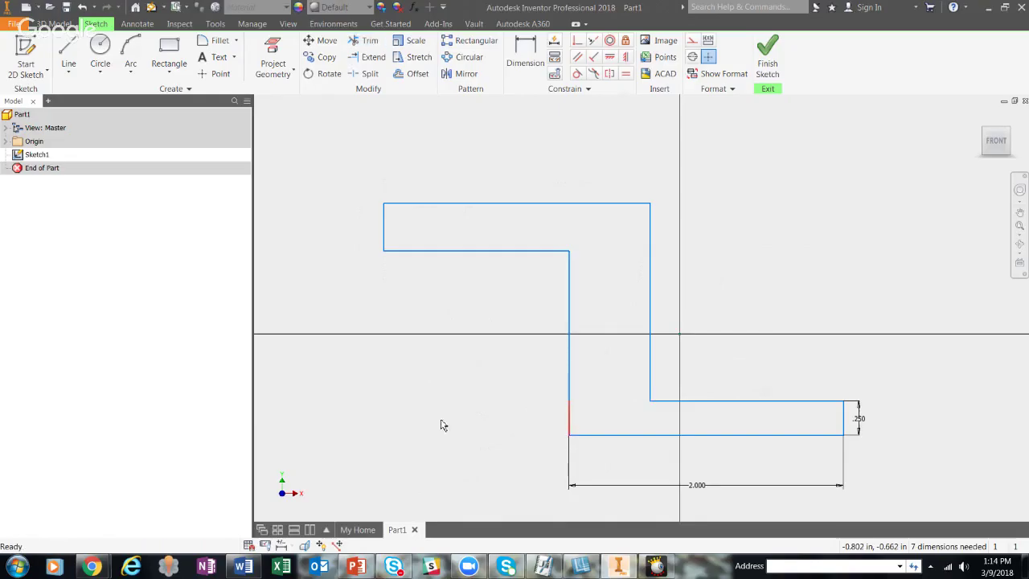
# Delete the flange's short left edge and extend the web's outer line down to the flange bottom.
pyautogui.press('Delete')
pyautogui.click(370, 57)
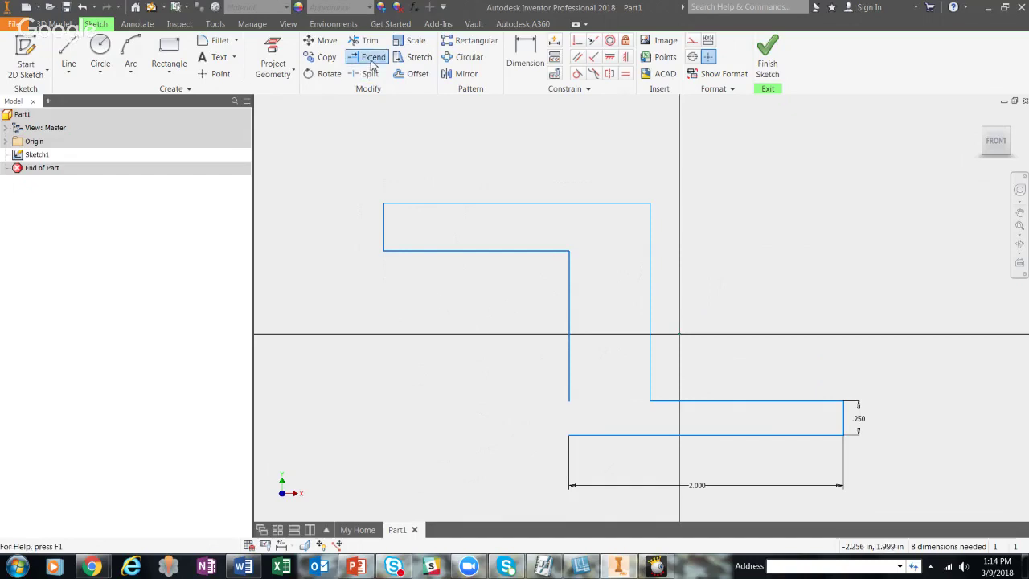
pyautogui.click(572, 402)
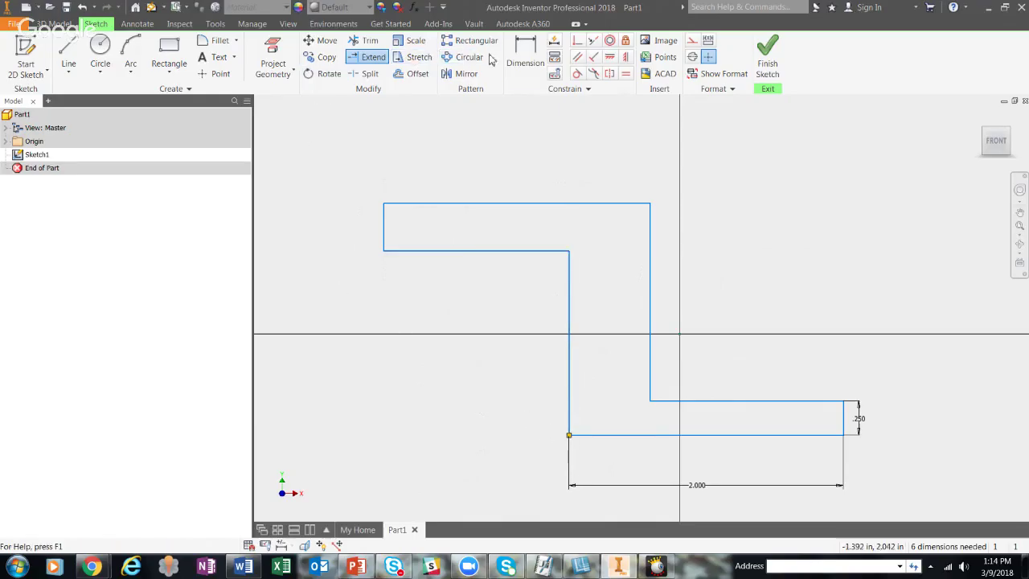
pyautogui.click(525, 55)
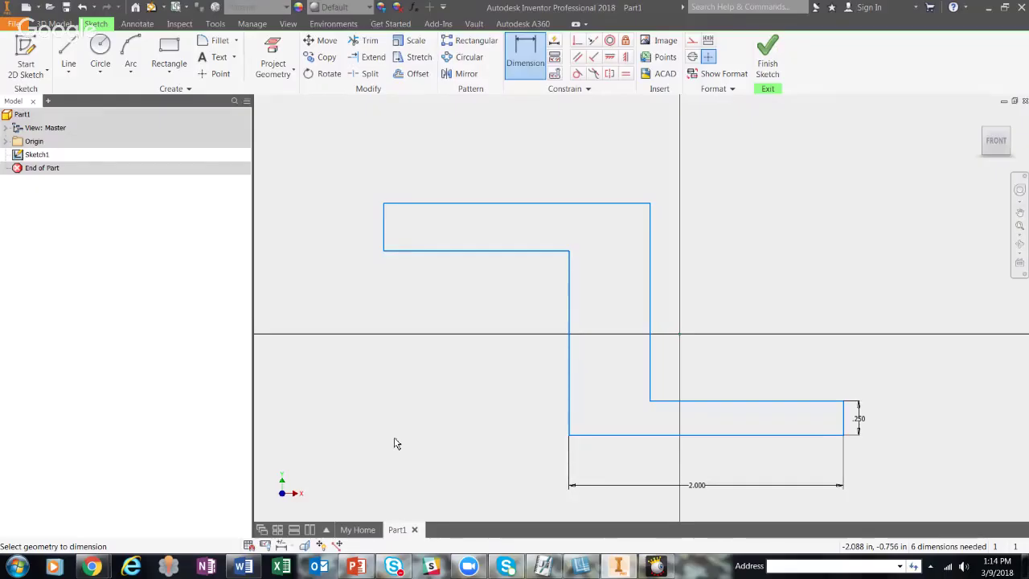
# Dimension the web height to 1.750 and the upper leg thickness to .250.
pyautogui.click(570, 360)
pyautogui.click(491, 366)
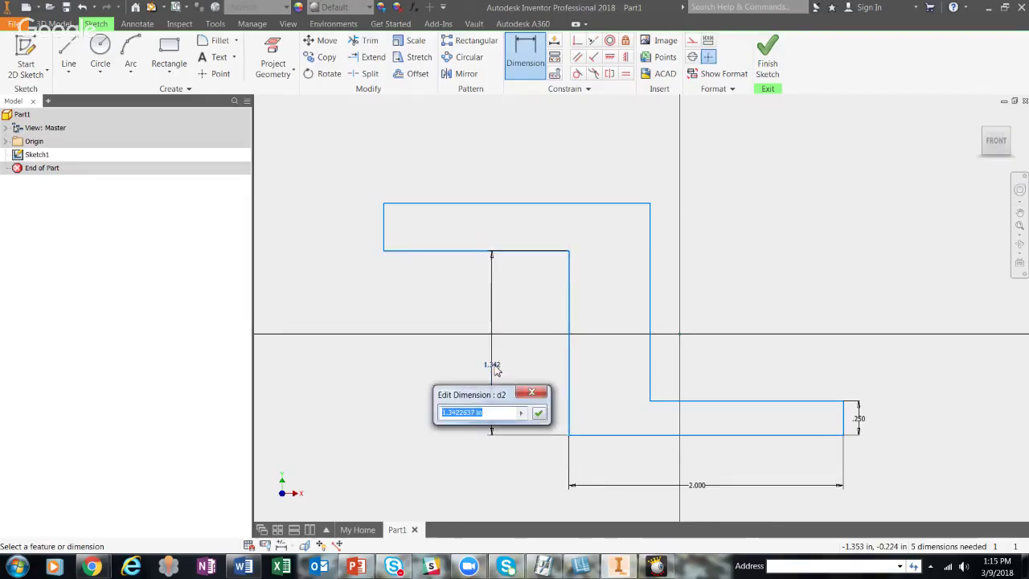
pyautogui.write('1.75')
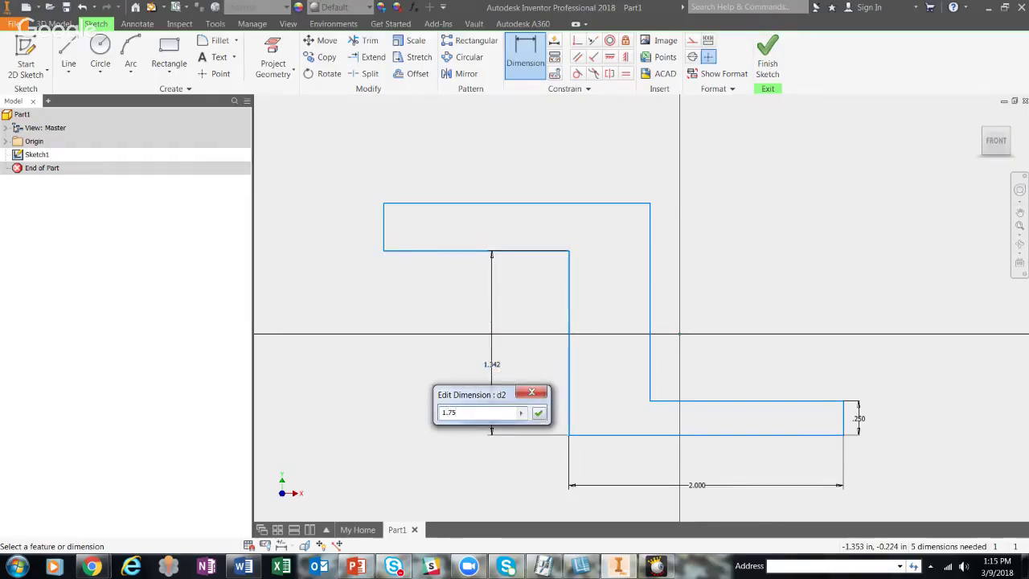
pyautogui.press('Return')
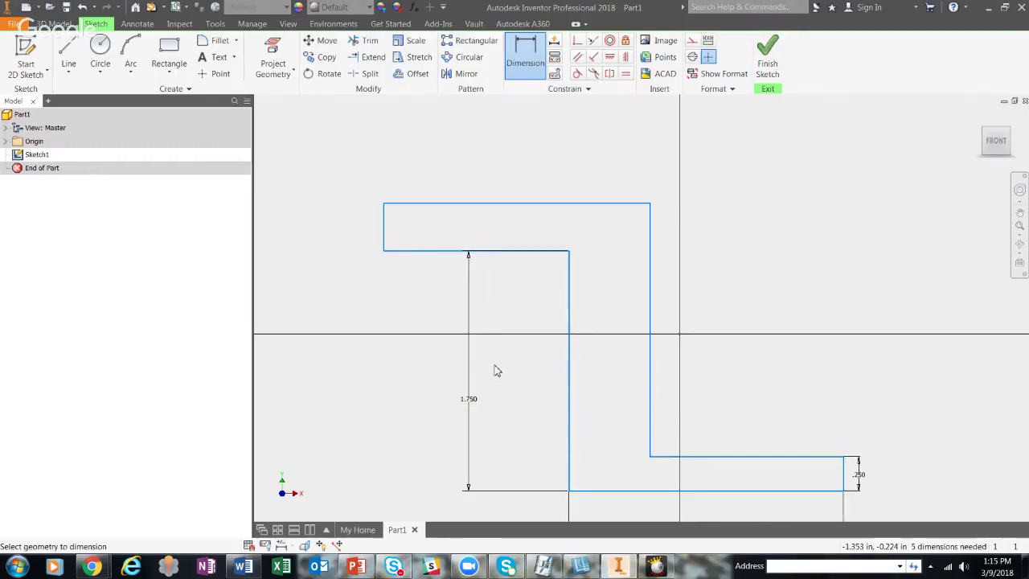
pyautogui.click(384, 230)
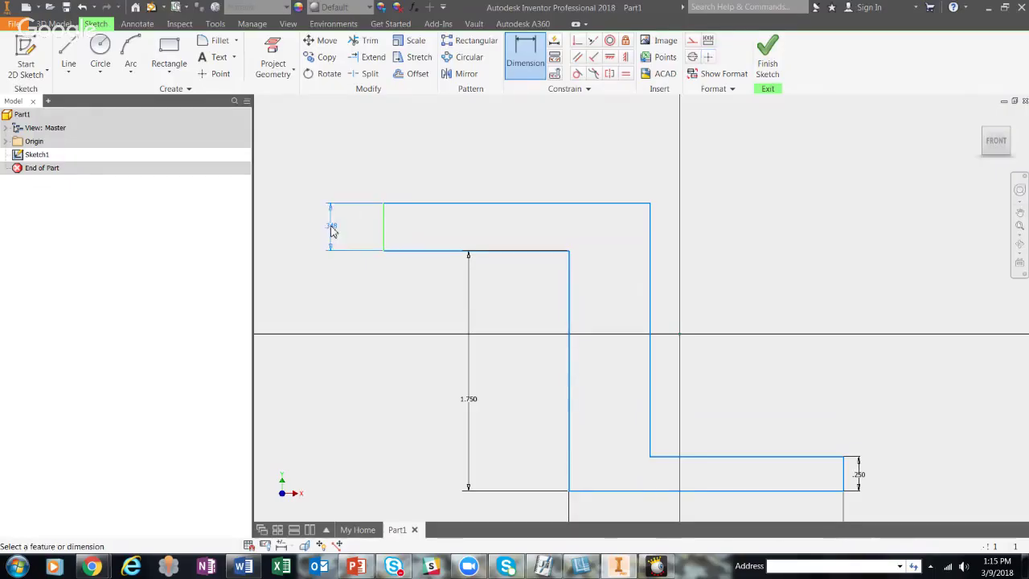
pyautogui.click(332, 230)
pyautogui.write('.25')
pyautogui.press('Return')
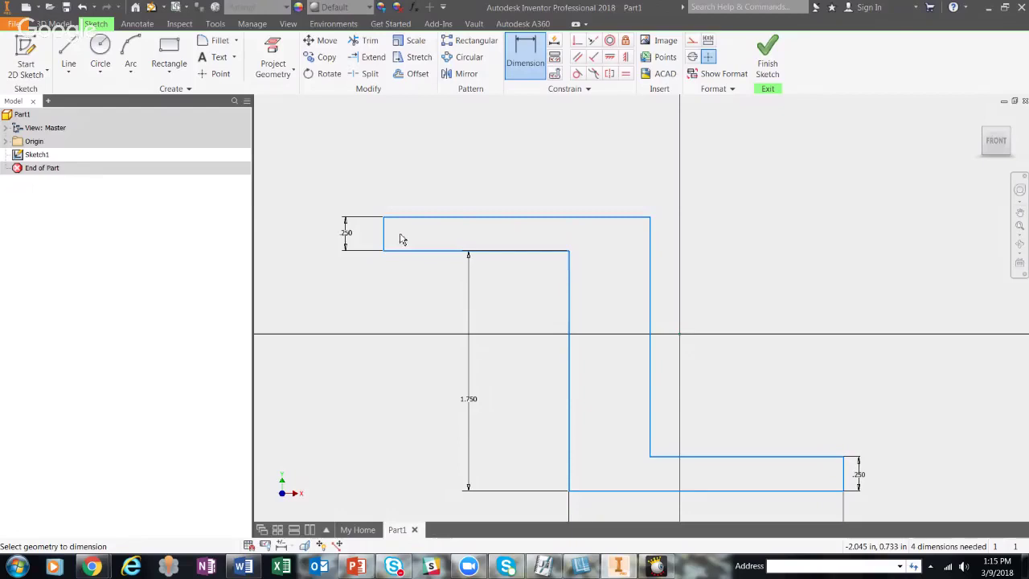
# Dimension the upper leg length to 1.750 and the web thickness to .250.
pyautogui.click(496, 218)
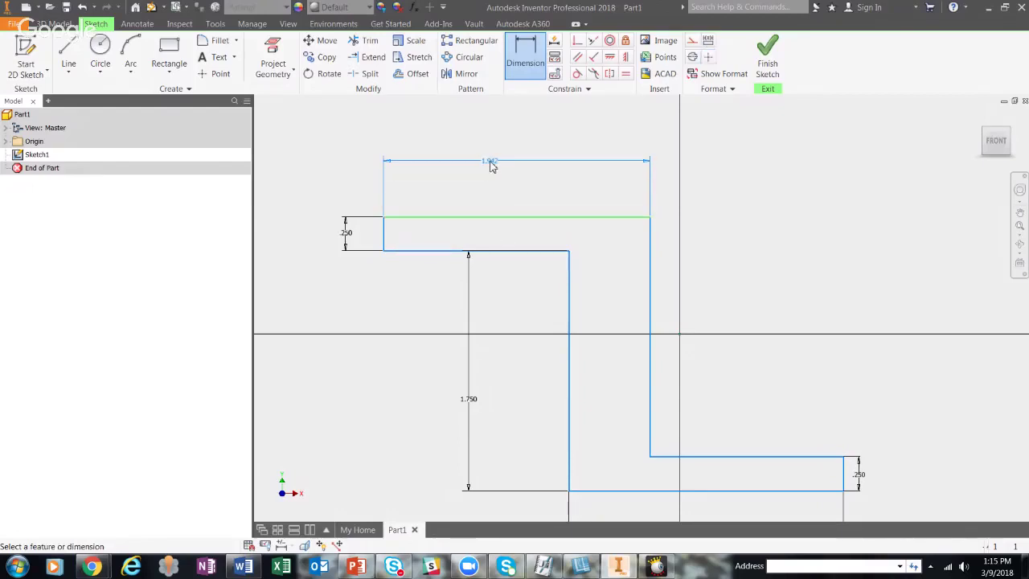
pyautogui.click(499, 163)
pyautogui.write('1.75')
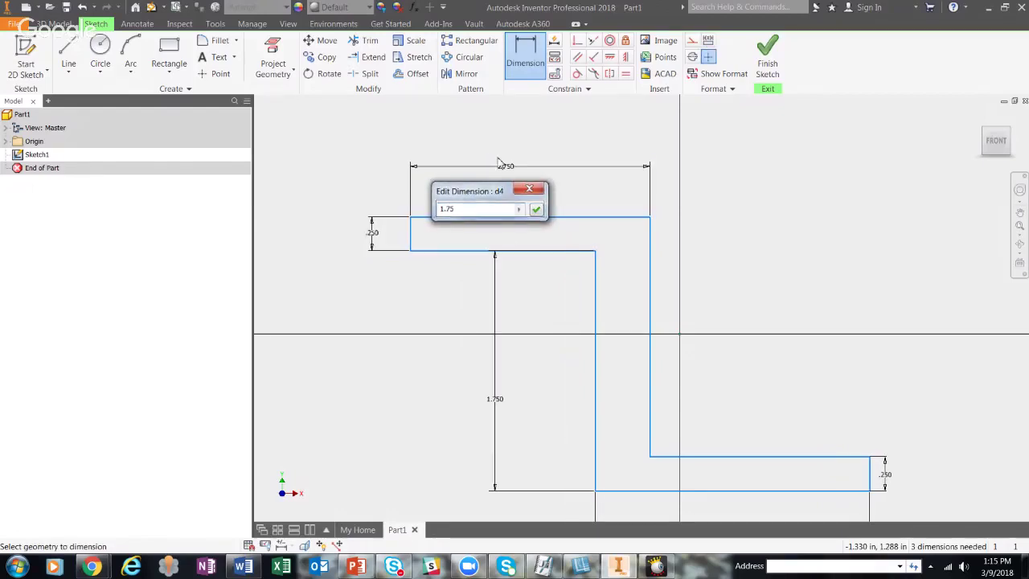
pyautogui.press('Return')
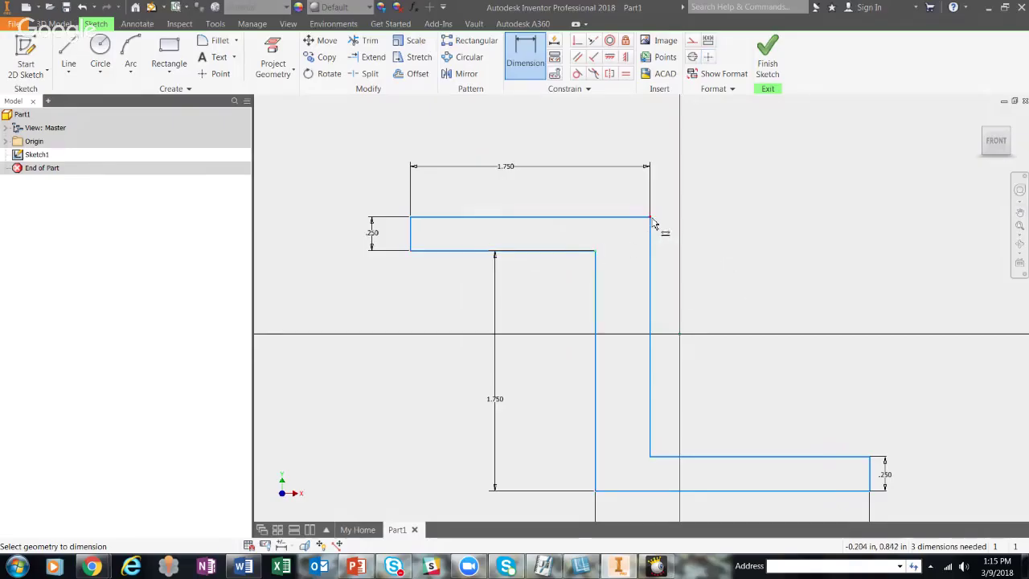
pyautogui.click(651, 218)
pyautogui.click(627, 128)
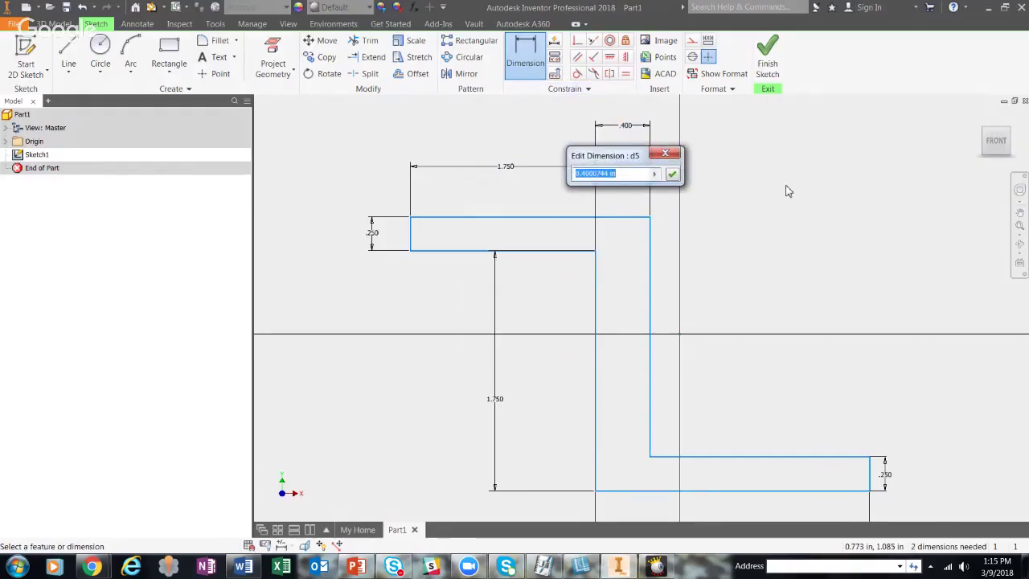
pyautogui.write('.25')
pyautogui.press('Return')
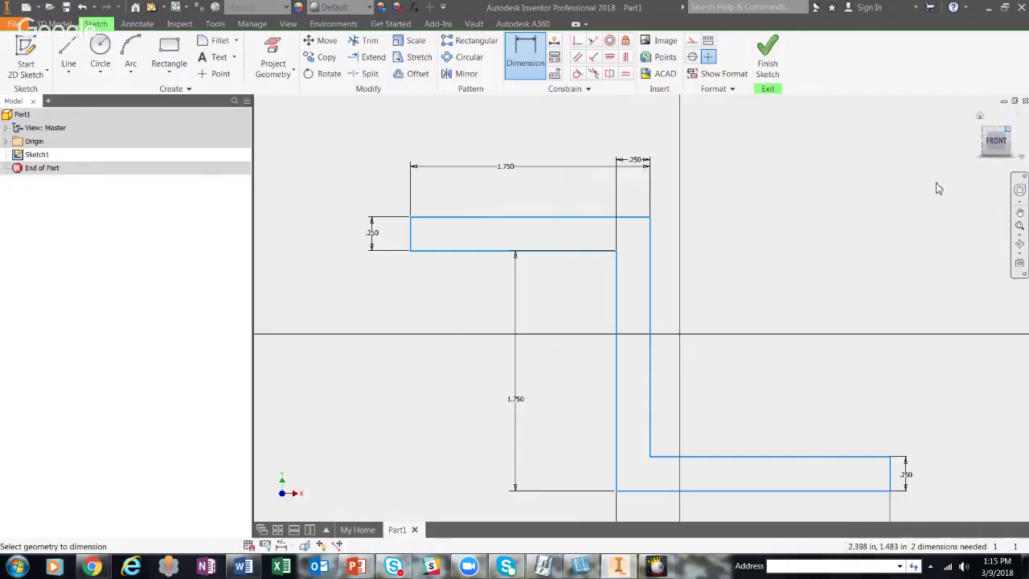
pyautogui.keyDown('shift'); pyautogui.moveTo(936, 188); pyautogui.dragTo(801, 236, button='middle'); pyautogui.keyUp('shift')
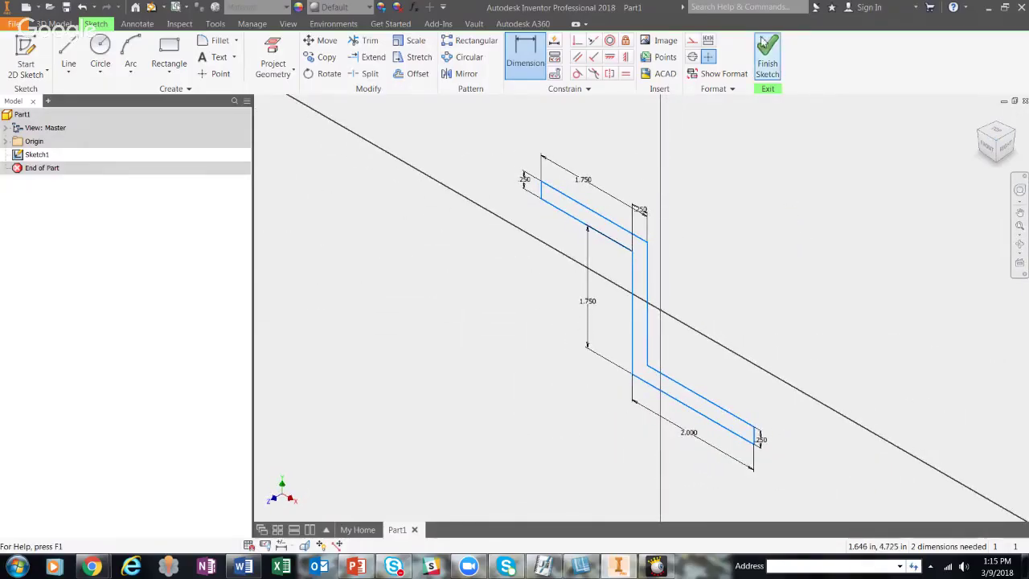
# Finish the sketch and extrude the Z profile 1 in into a solid body.
pyautogui.click(767, 60)
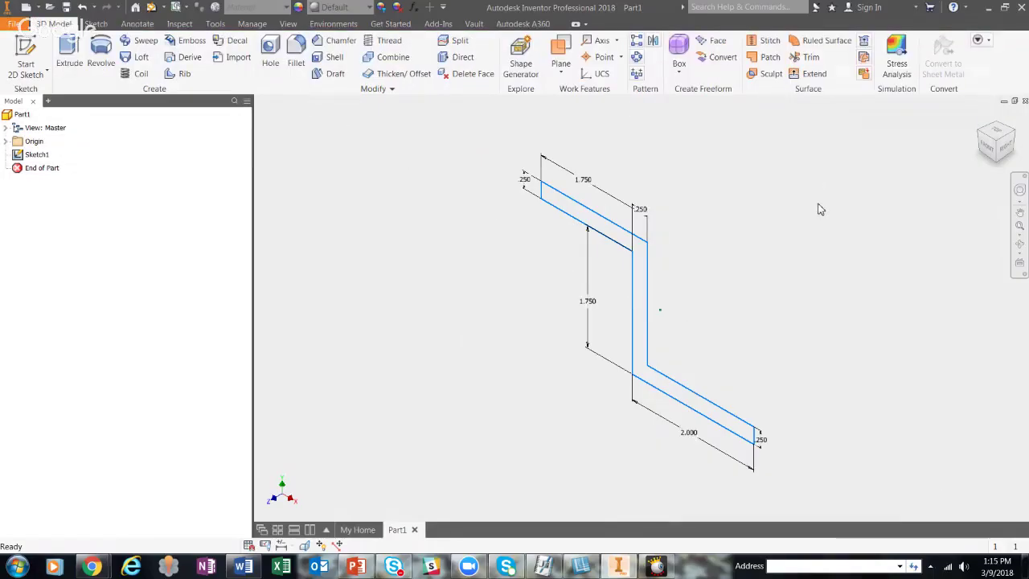
pyautogui.click(989, 149)
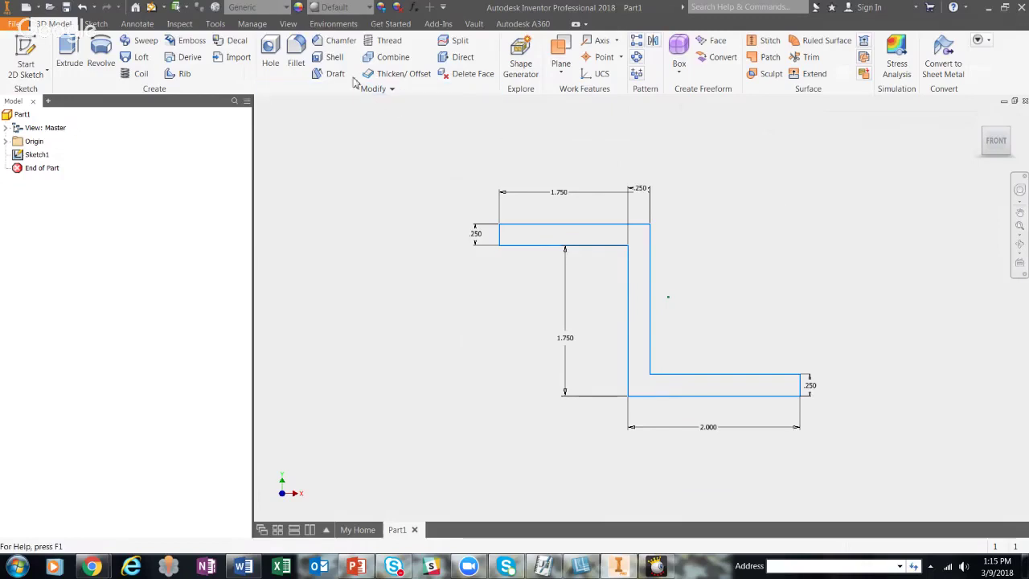
pyautogui.click(68, 56)
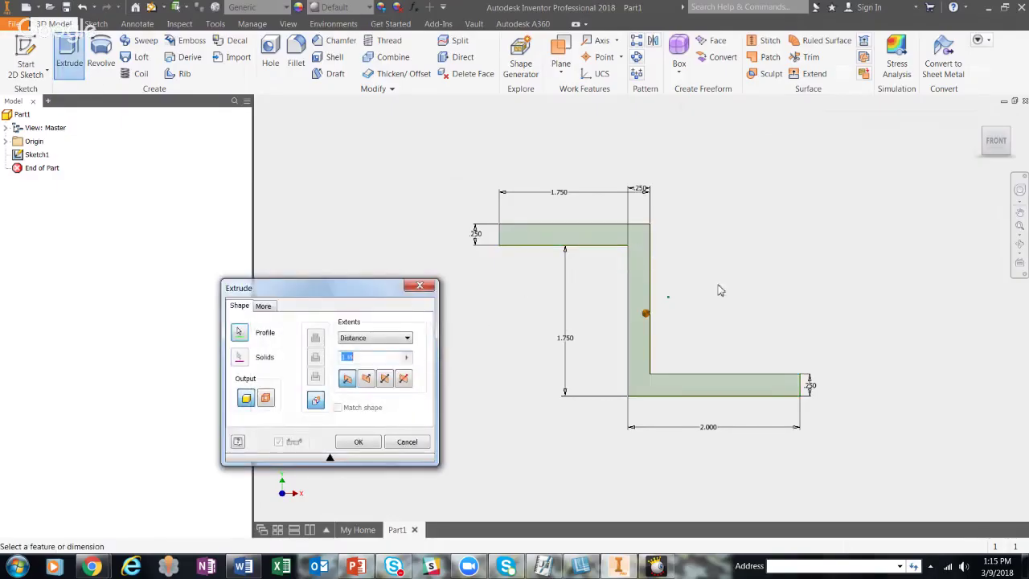
pyautogui.keyDown('shift'); pyautogui.moveTo(719, 281); pyautogui.dragTo(643, 298, button='middle'); pyautogui.keyUp('shift')
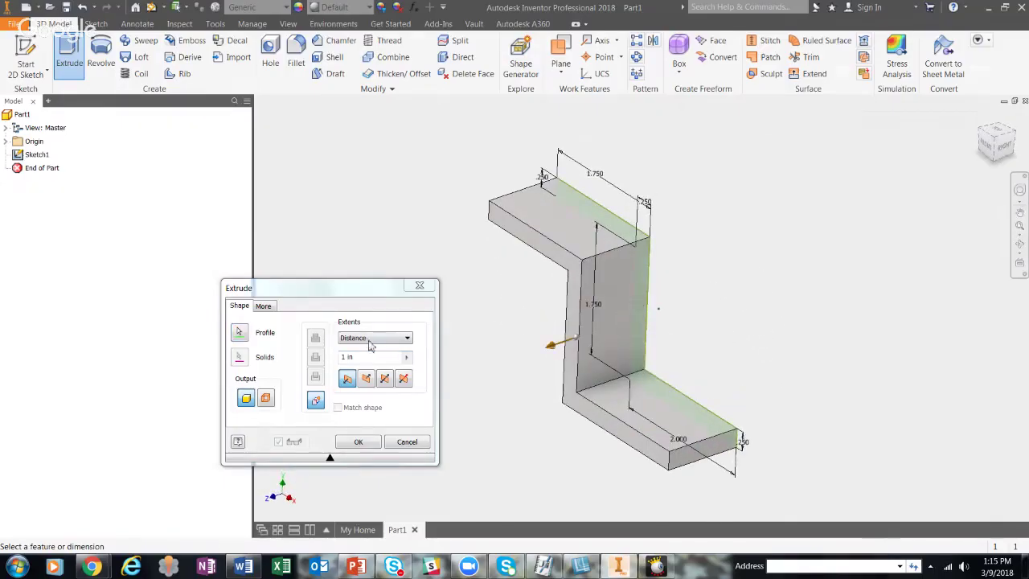
pyautogui.click(372, 438)
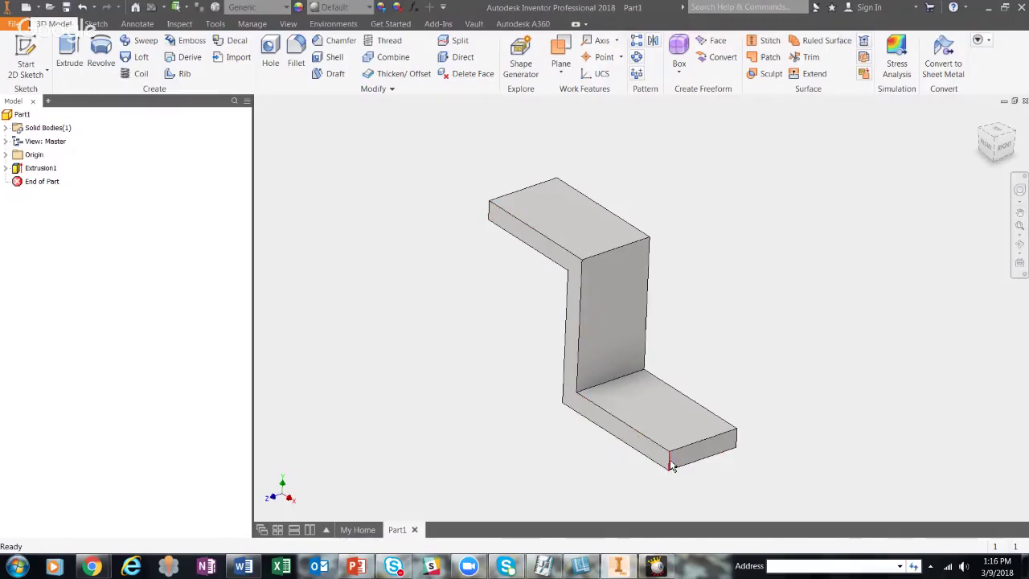
# Fillet the four flange end edges with radius 5 to round both bracket ends.
pyautogui.click(296, 56)
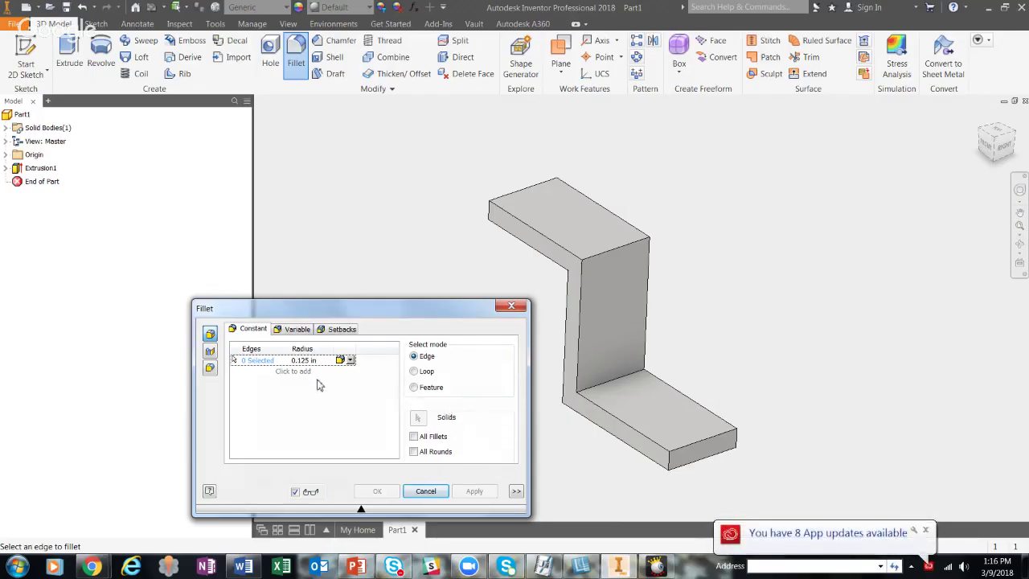
pyautogui.click(671, 469)
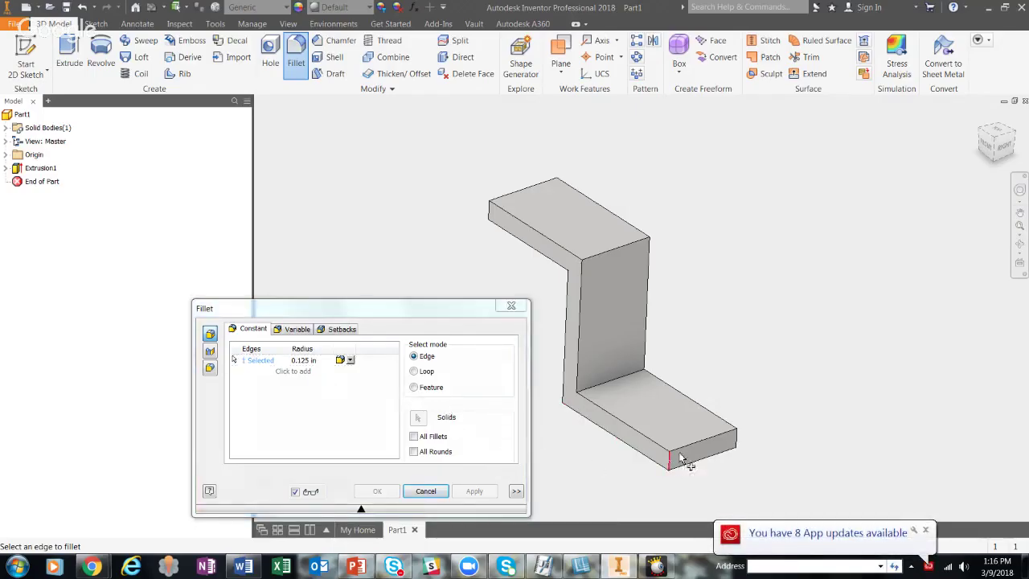
pyautogui.click(735, 440)
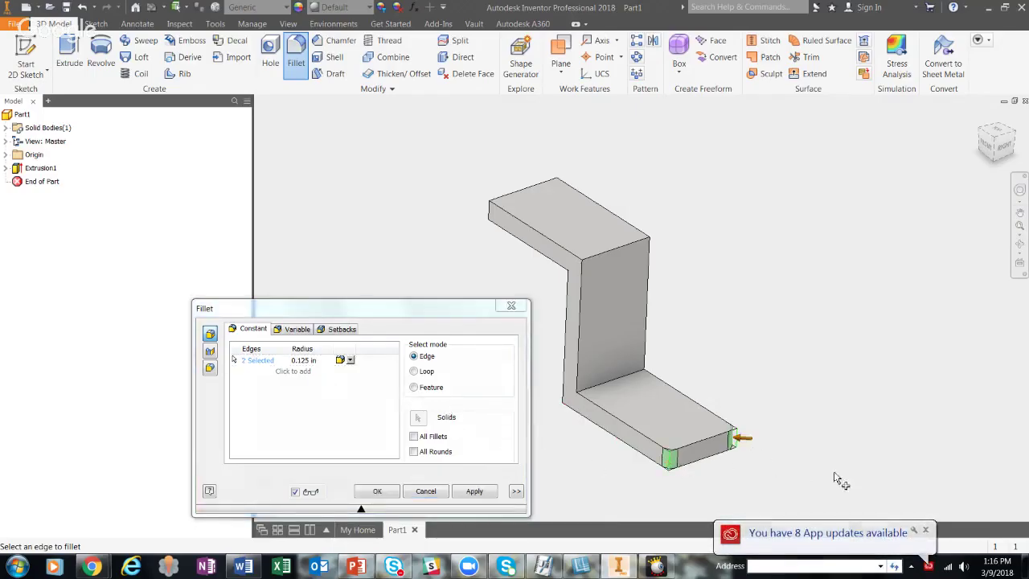
pyautogui.click(926, 532)
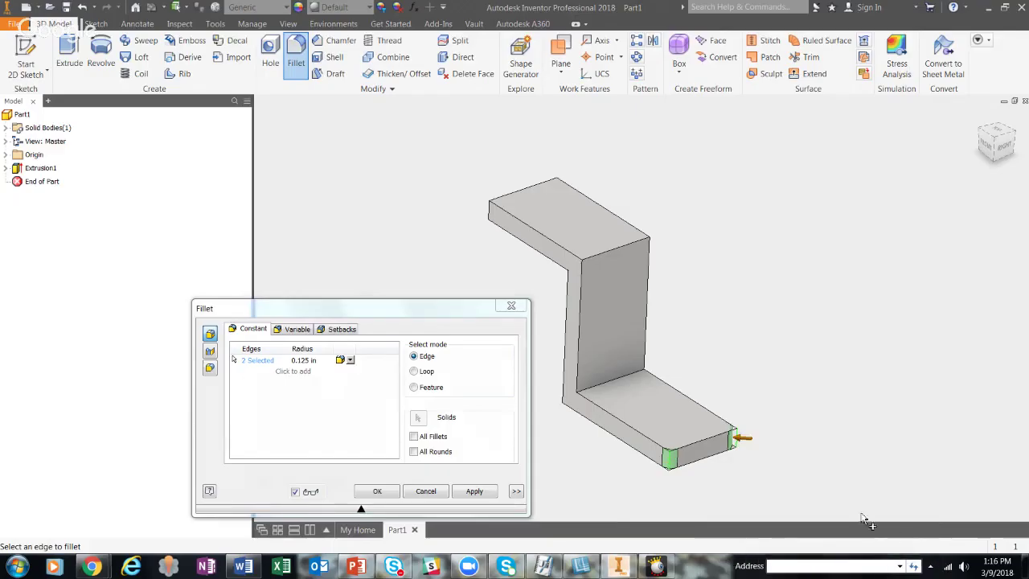
pyautogui.click(490, 216)
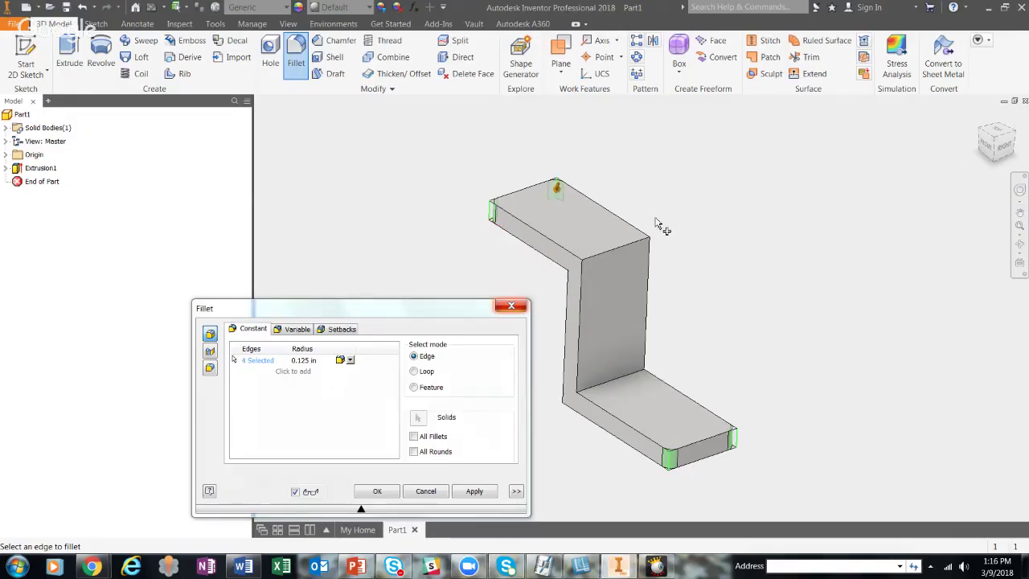
pyautogui.click(324, 363)
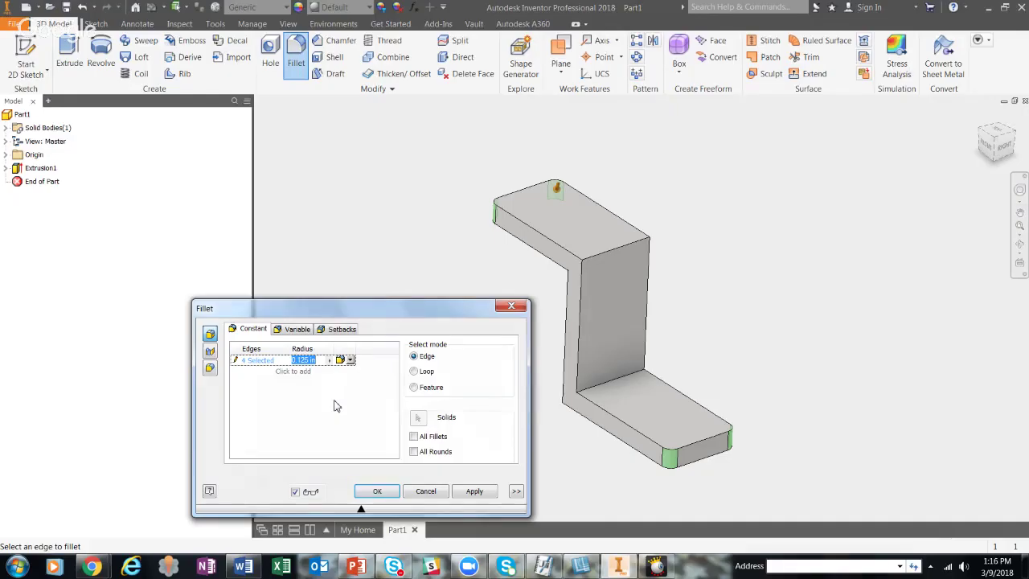
pyautogui.write('5')
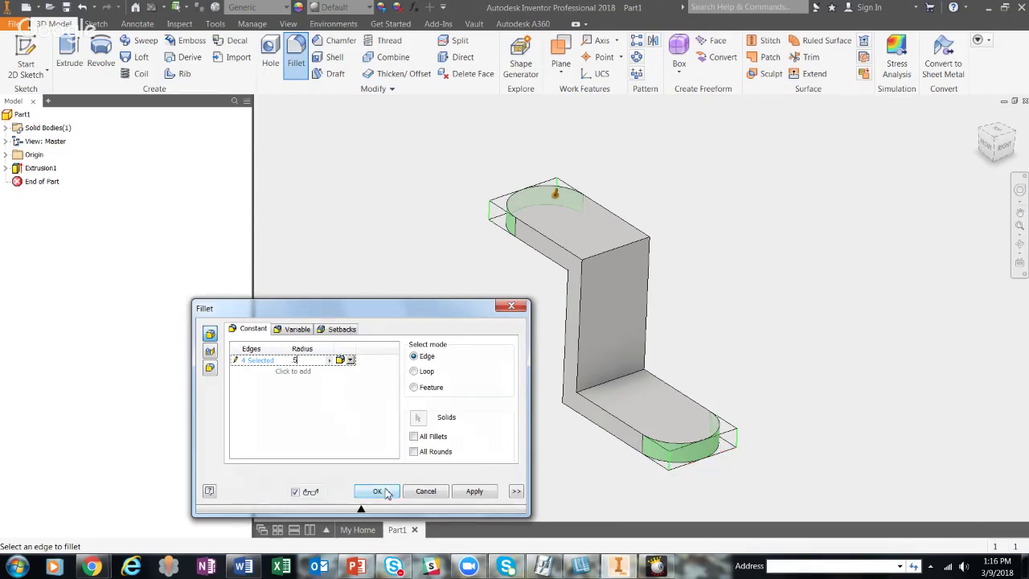
pyautogui.click(385, 493)
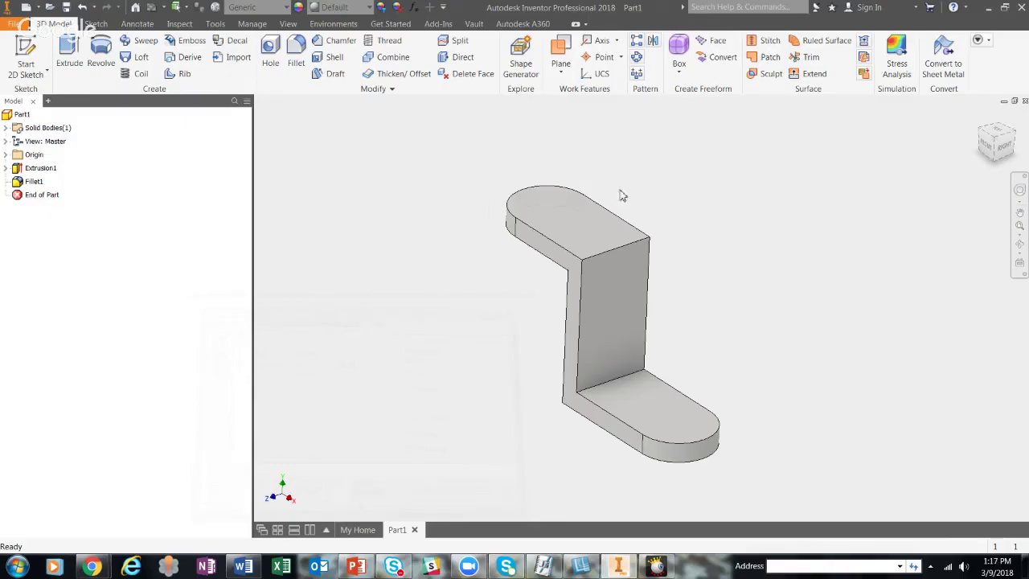
# Sketch a 0.500 in circle on the lower flange face, centred on its rounded end's arc.
pyautogui.click(42, 53)
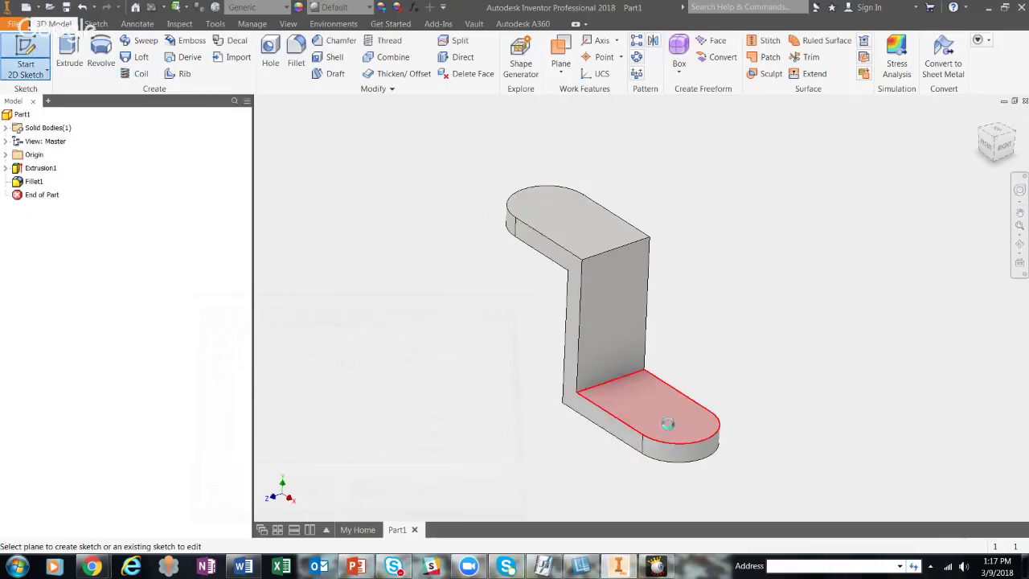
pyautogui.click(667, 425)
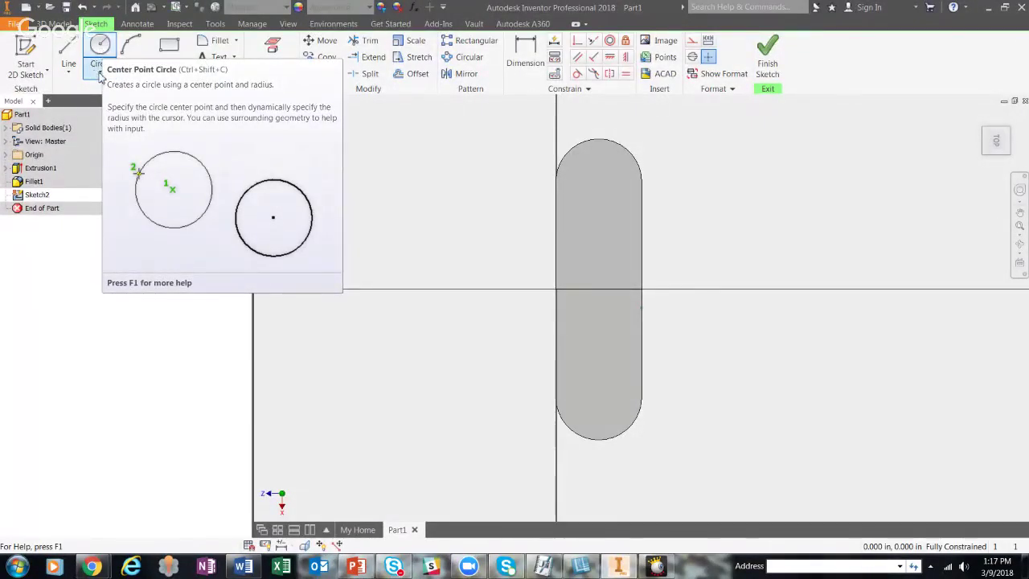
pyautogui.click(100, 74)
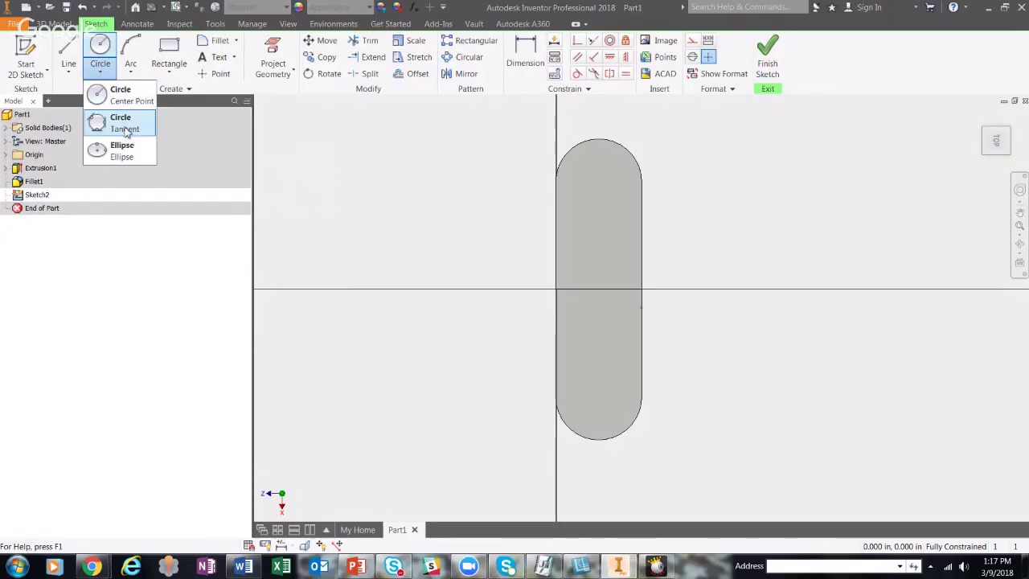
pyautogui.click(111, 95)
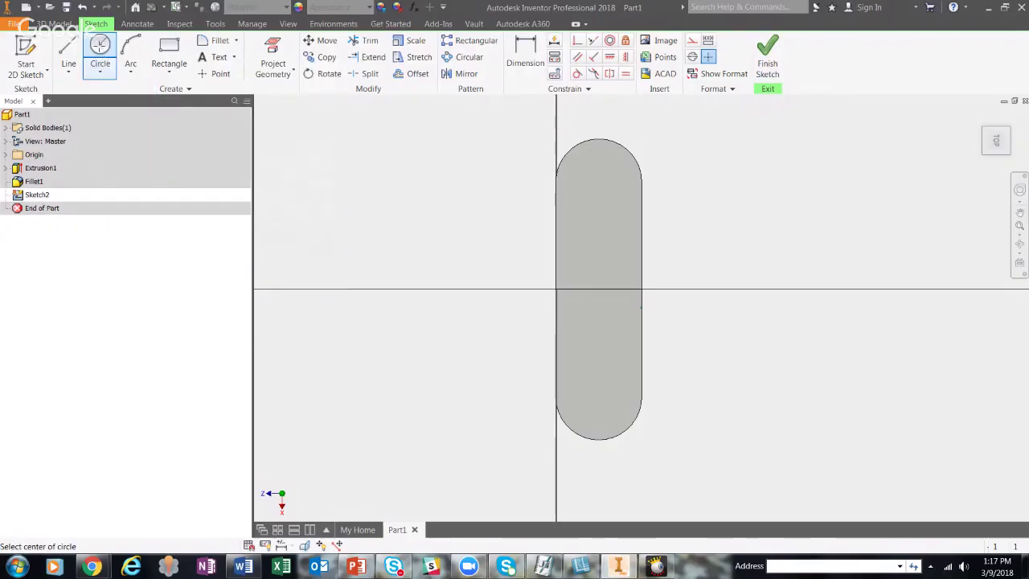
pyautogui.click(598, 397)
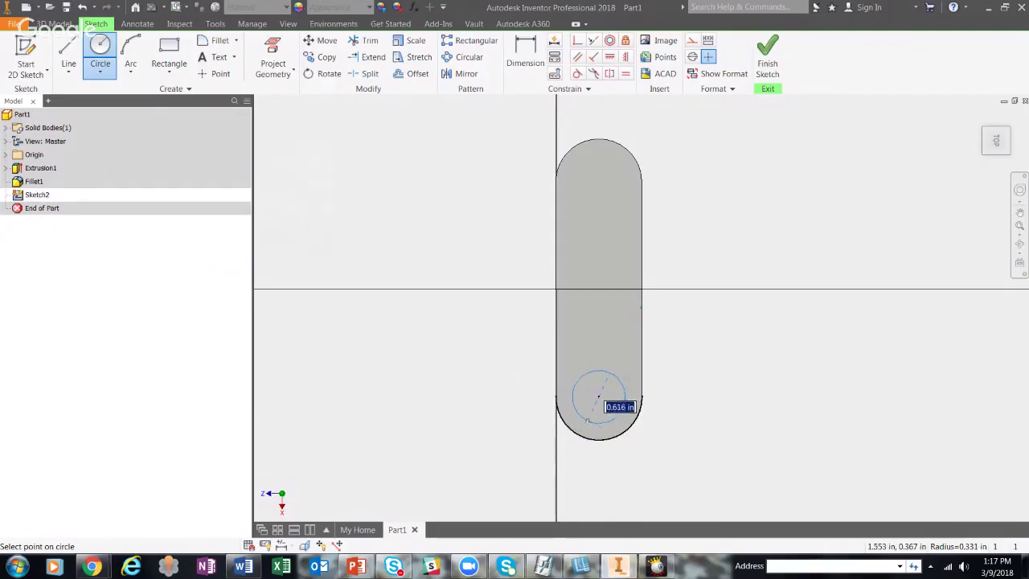
pyautogui.write('.5')
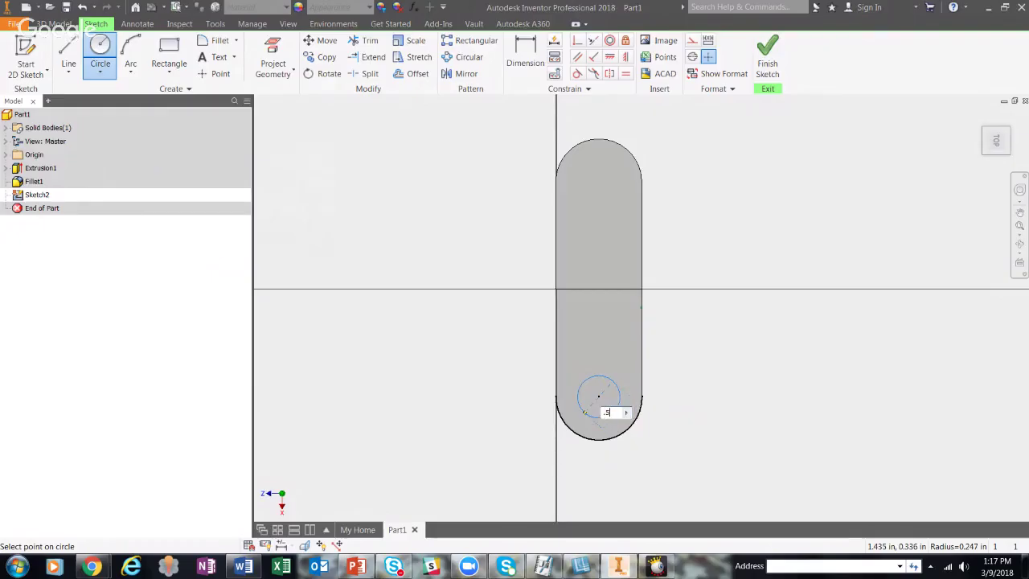
pyautogui.press('Return')
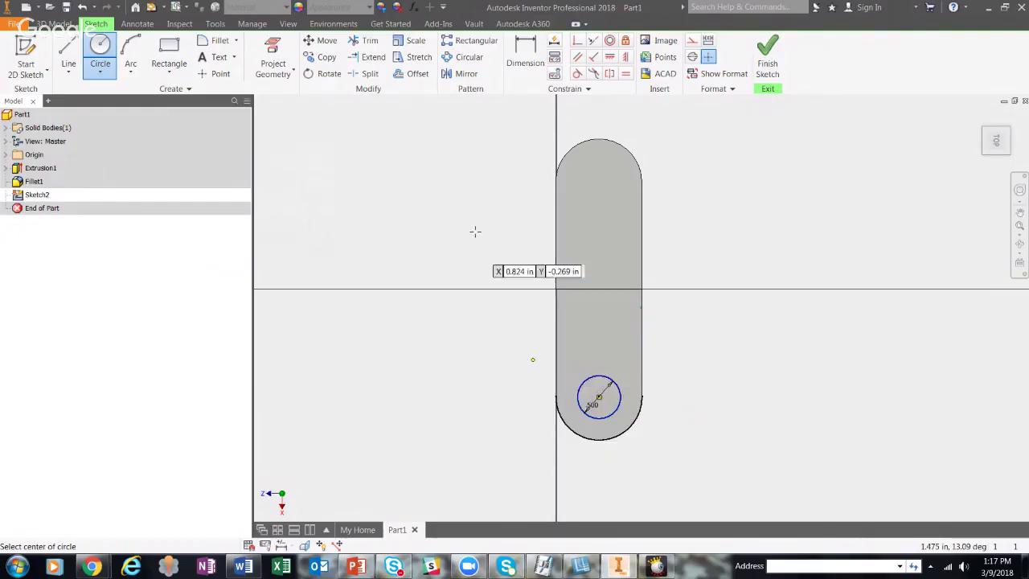
pyautogui.press('Escape')
pyautogui.press('F6')
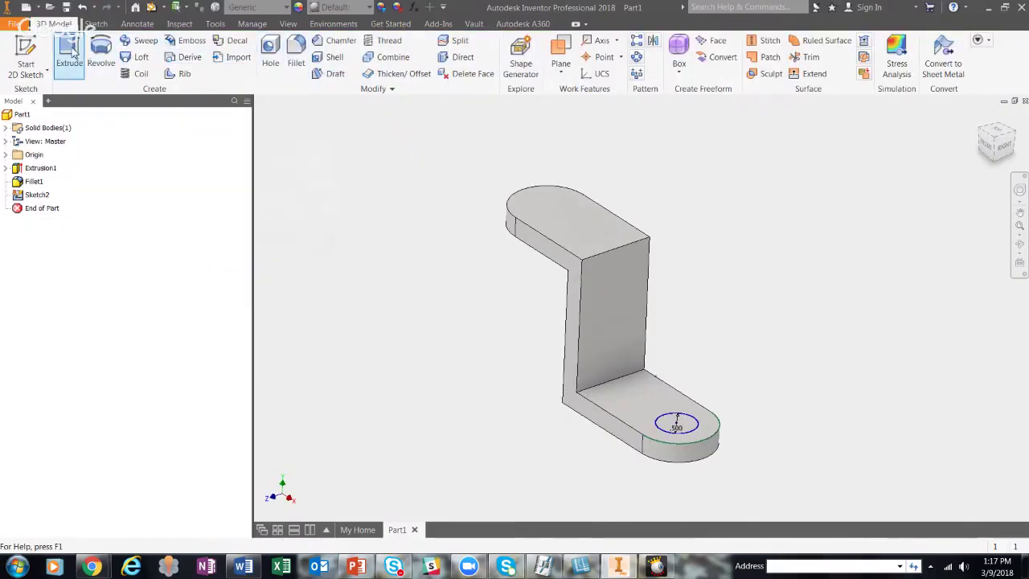
# Cut-extrude the 0.500 in circle 0.25 in through the lower flange, then view from the top.
pyautogui.click(70, 54)
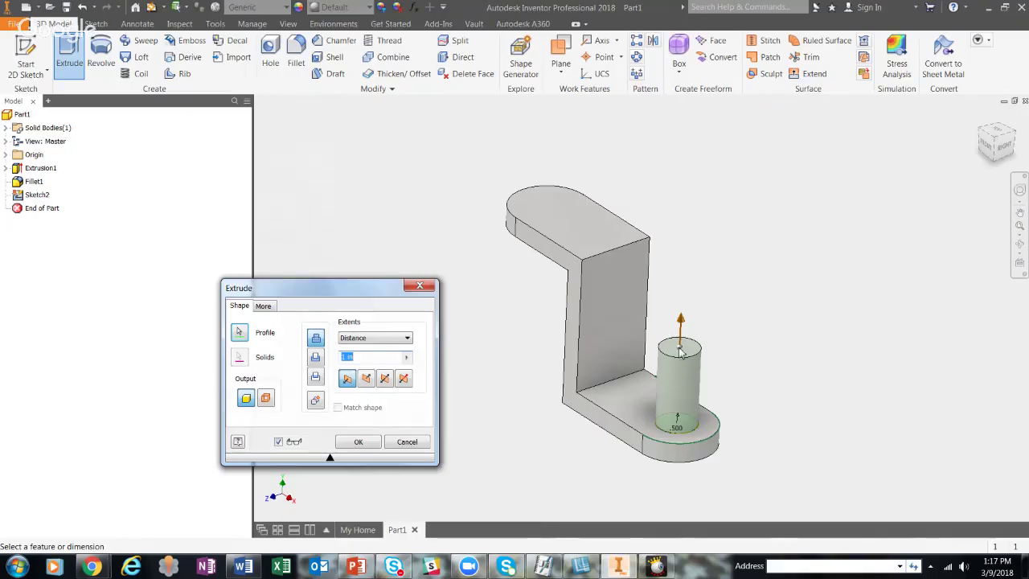
pyautogui.click(317, 362)
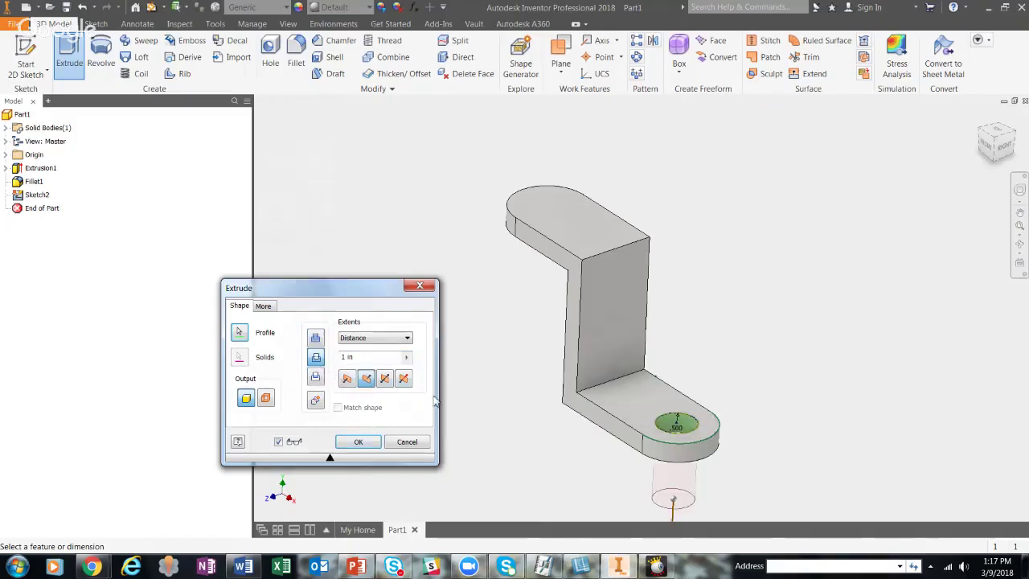
pyautogui.scroll(2, 484, 320)
pyautogui.scroll(-2, 541, 435)
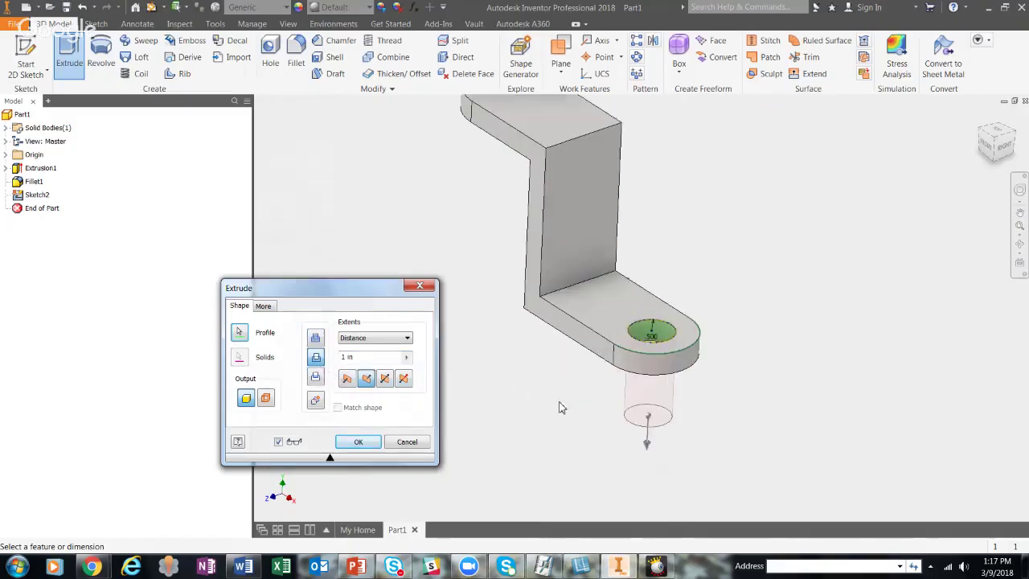
pyautogui.doubleClick(372, 359)
pyautogui.write('.25')
pyautogui.press('Return')
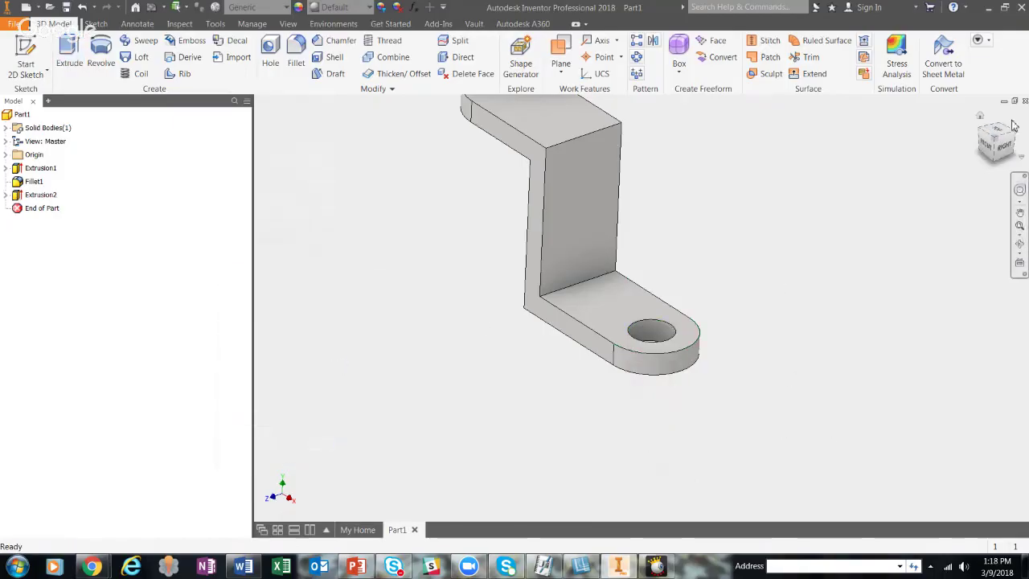
pyautogui.keyDown('shift'); pyautogui.moveTo(976, 214); pyautogui.dragTo(792, 422, button='middle'); pyautogui.keyUp('shift')
pyautogui.press('F5')
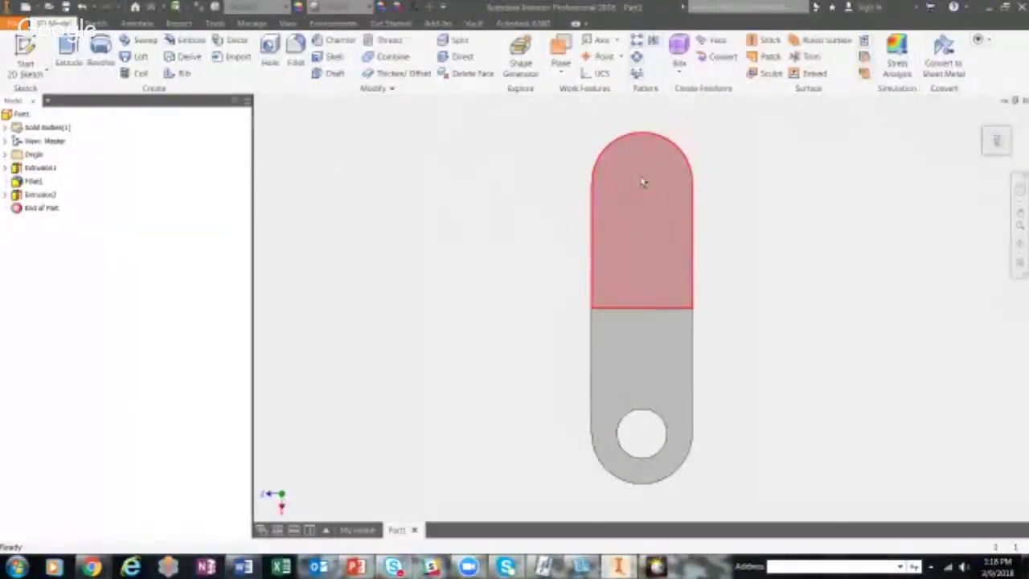
# Sketch a single point at the upper flange's rounded-end centre and finish the sketch.
pyautogui.click(25, 50)
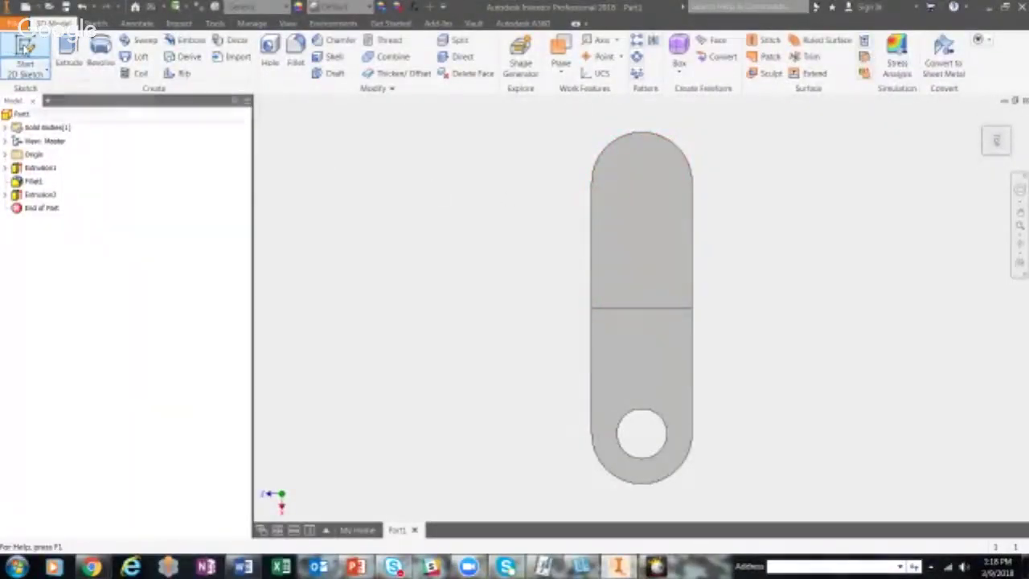
pyautogui.click(643, 177)
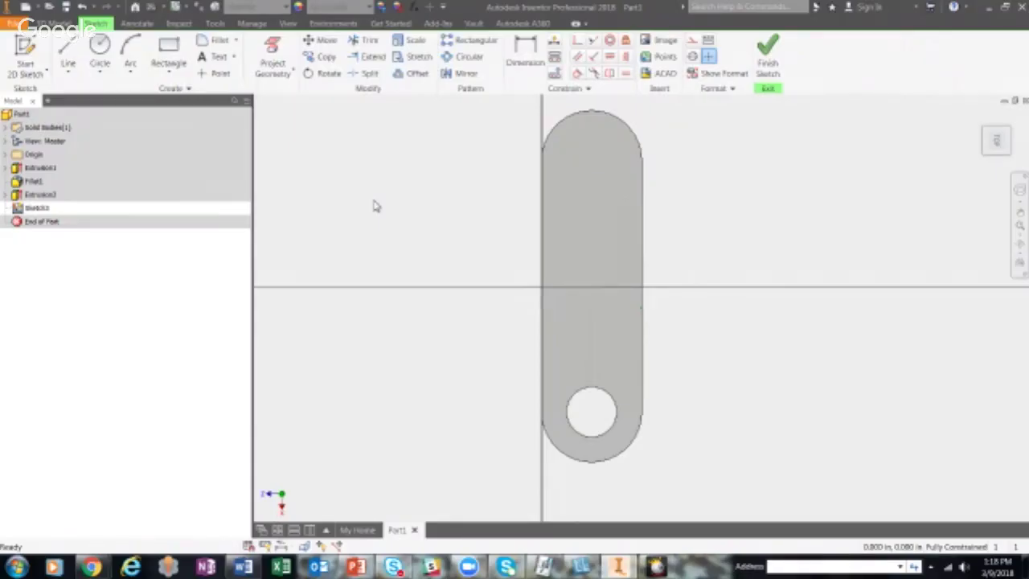
pyautogui.click(219, 74)
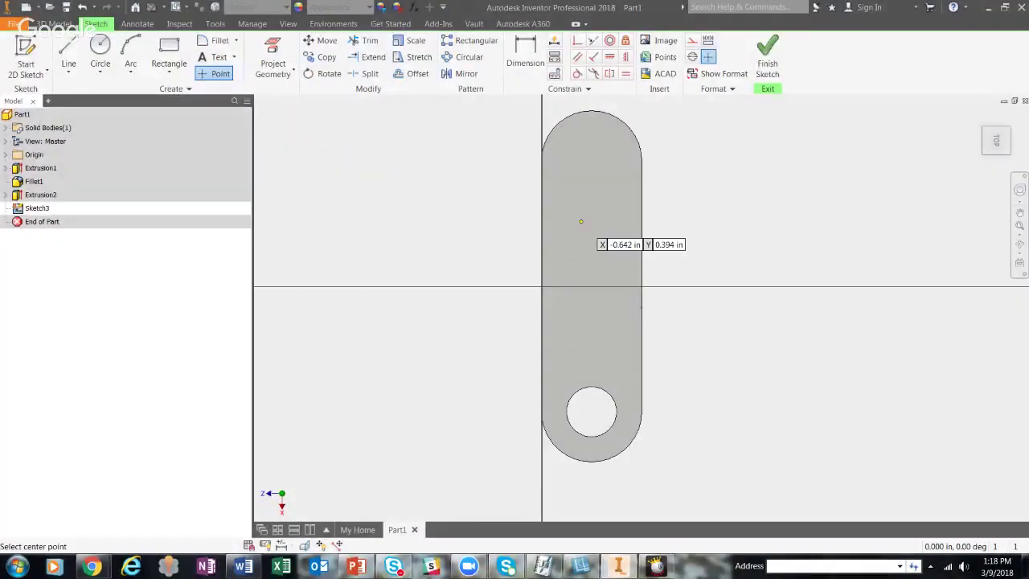
pyautogui.click(591, 161)
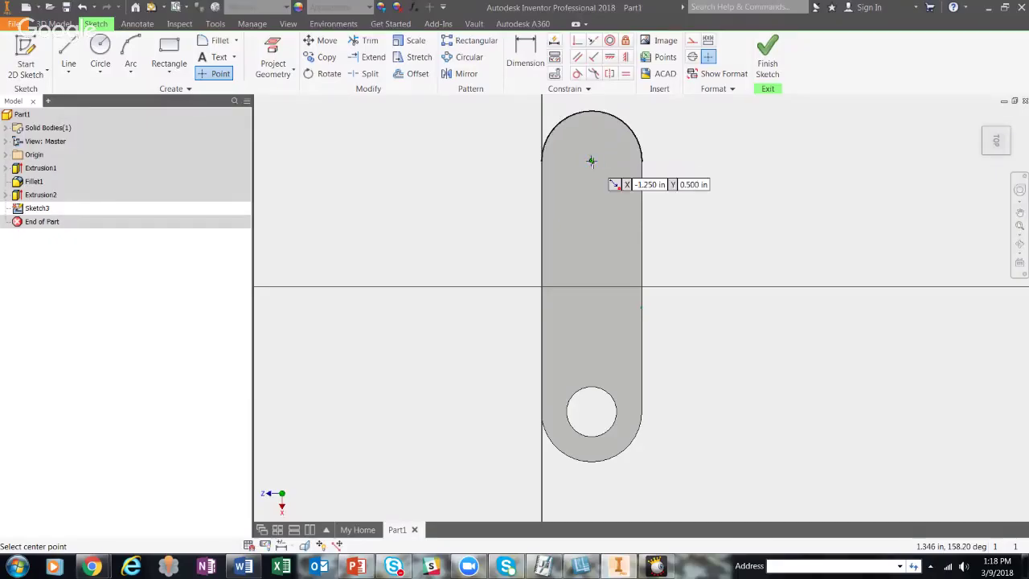
pyautogui.rightClick(740, 139)
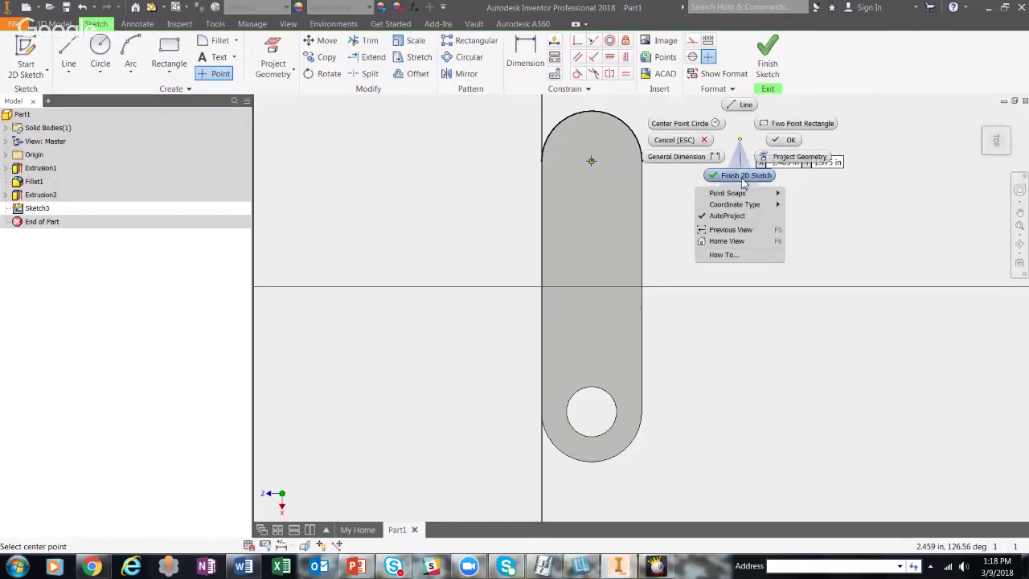
pyautogui.click(741, 177)
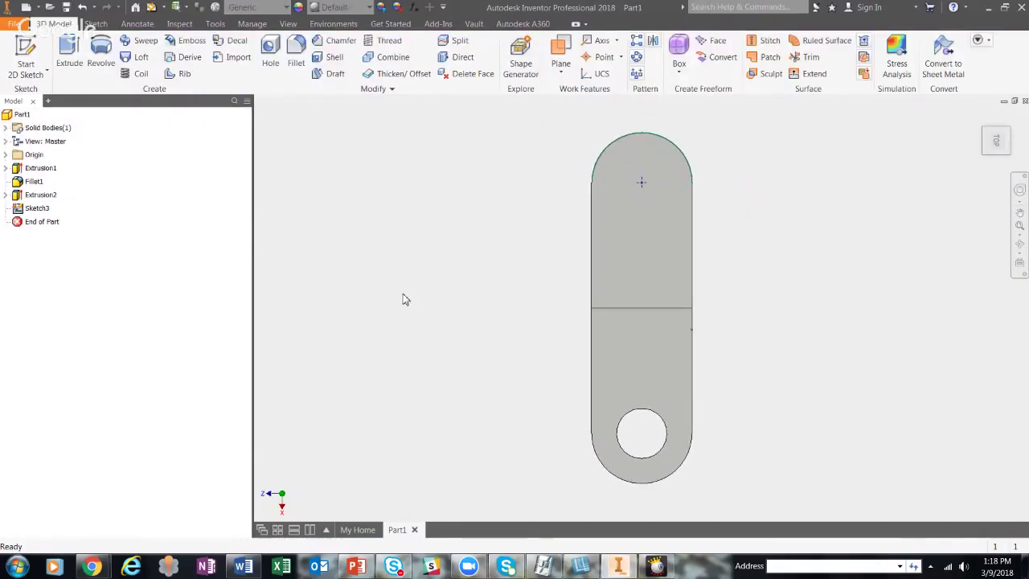
# Start a Hole at the sketch point and move the Hole dialog clear of the upper flange.
pyautogui.click(270, 58)
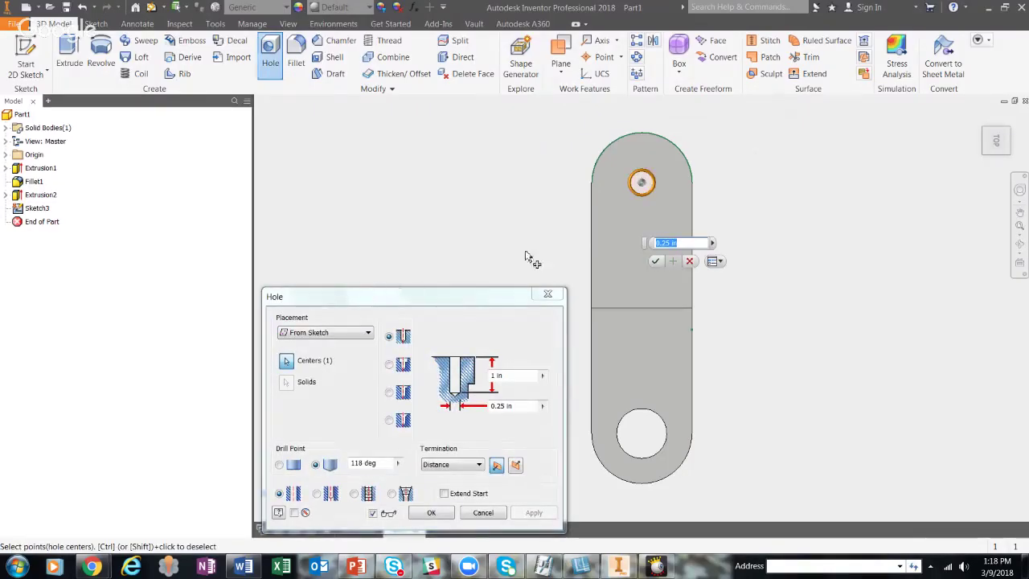
pyautogui.keyDown('shift'); pyautogui.moveTo(882, 298); pyautogui.dragTo(917, 241, button='middle'); pyautogui.keyUp('shift')
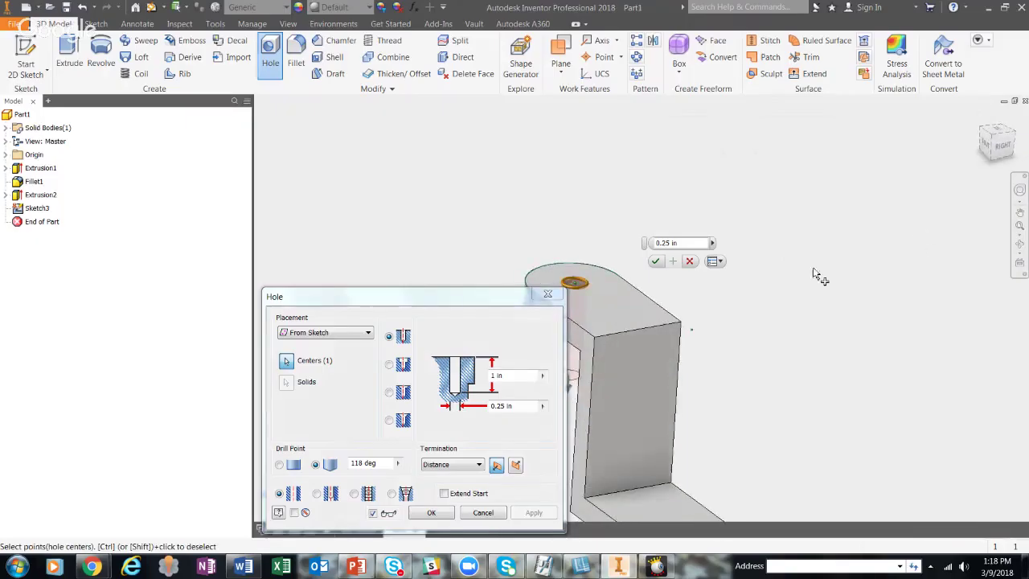
pyautogui.moveTo(487, 296); pyautogui.dragTo(394, 212)
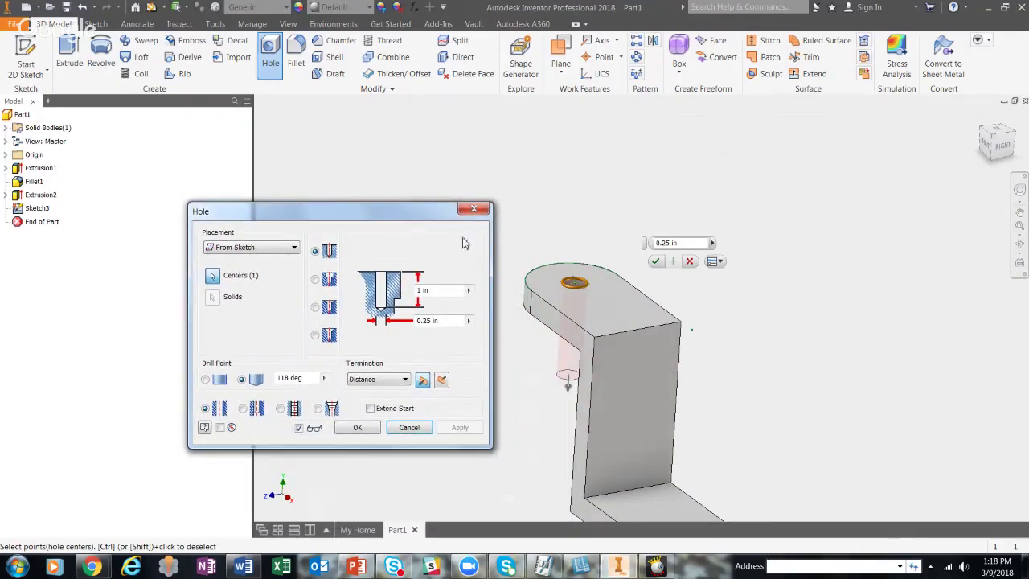
pyautogui.scroll(5, 572, 322)
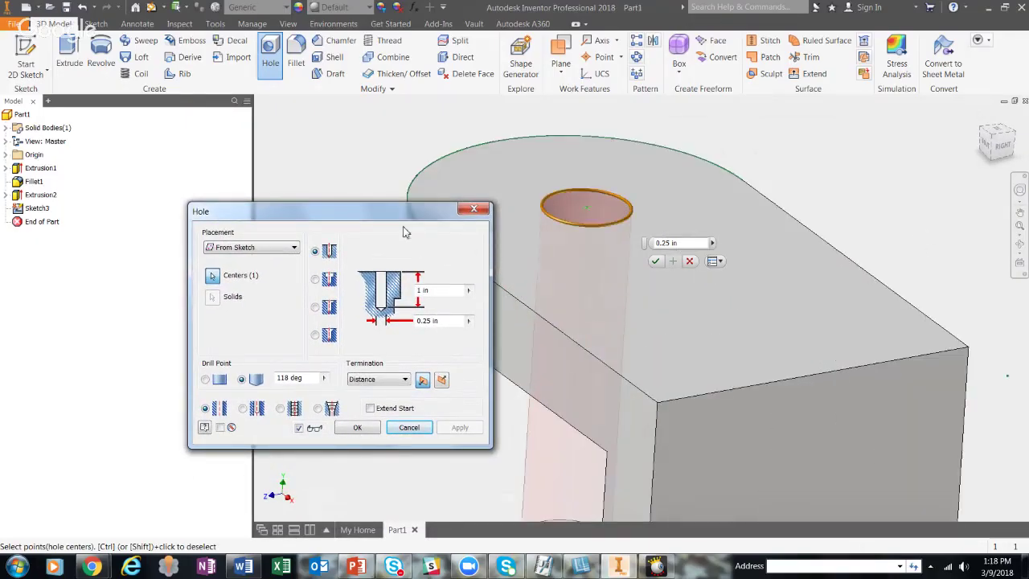
pyautogui.moveTo(375, 216); pyautogui.dragTo(351, 167)
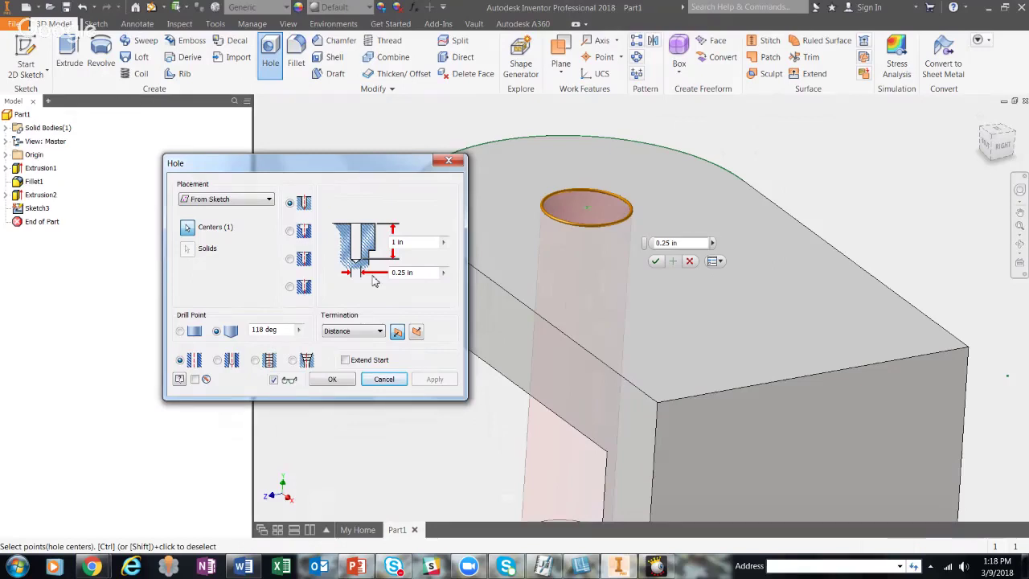
# Make the hole counterbored with a 0.5 in counterbore diameter and 0.125 in depth.
pyautogui.click(290, 232)
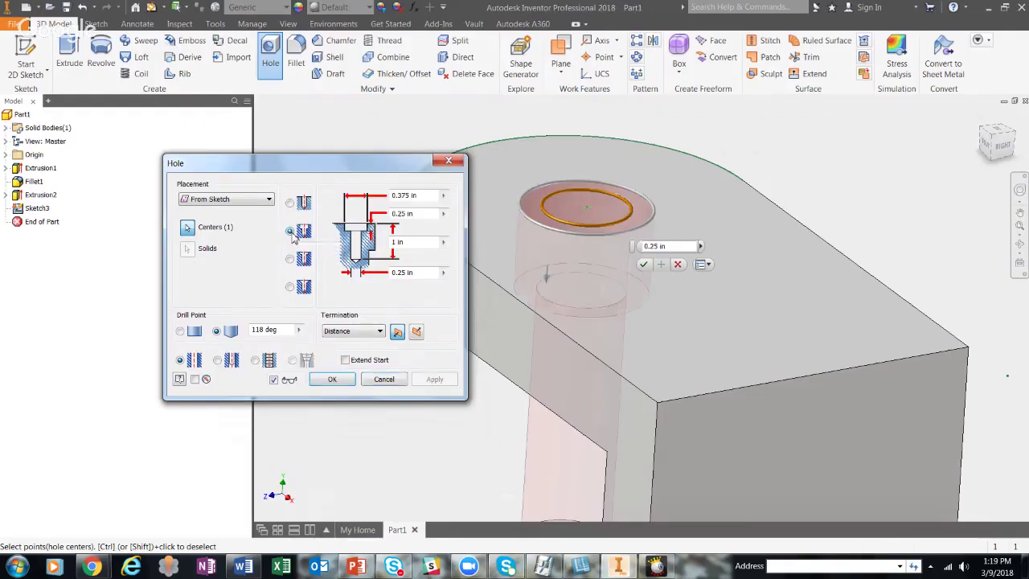
pyautogui.click(427, 195)
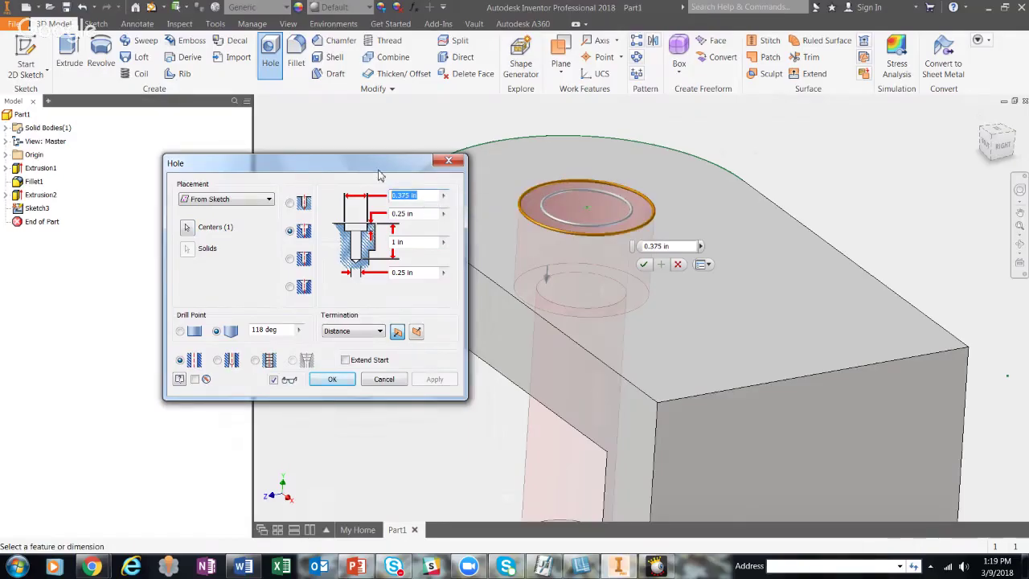
pyautogui.press('BackSpace')
pyautogui.write('.5')
pyautogui.click(421, 213)
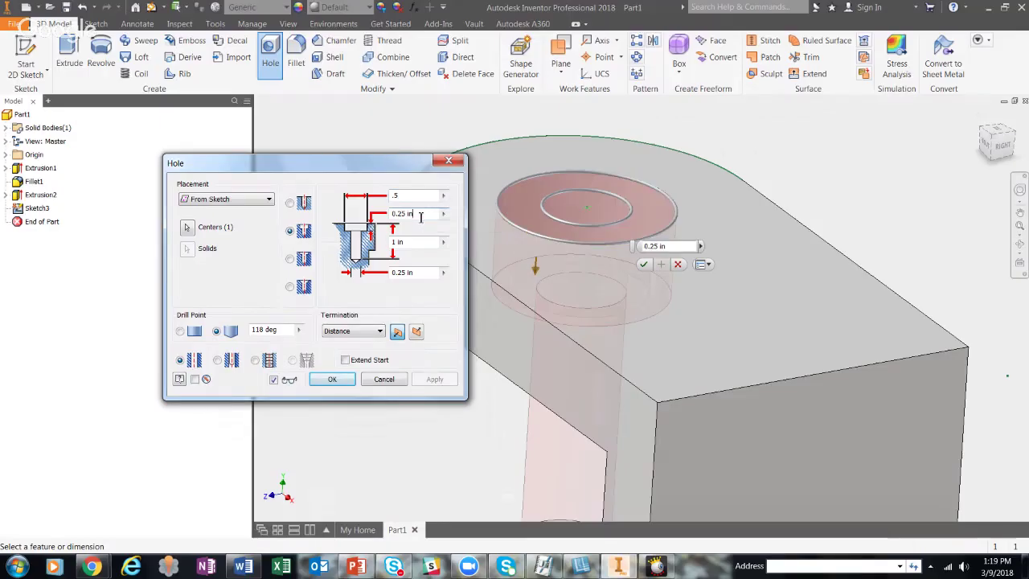
pyautogui.doubleClick(421, 214)
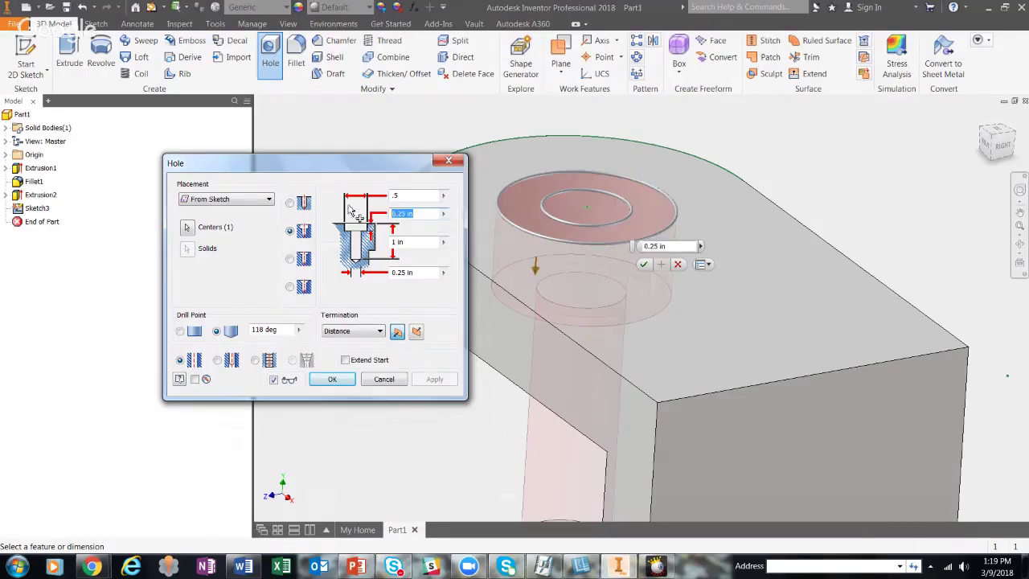
pyautogui.press('BackSpace')
pyautogui.write('.125')
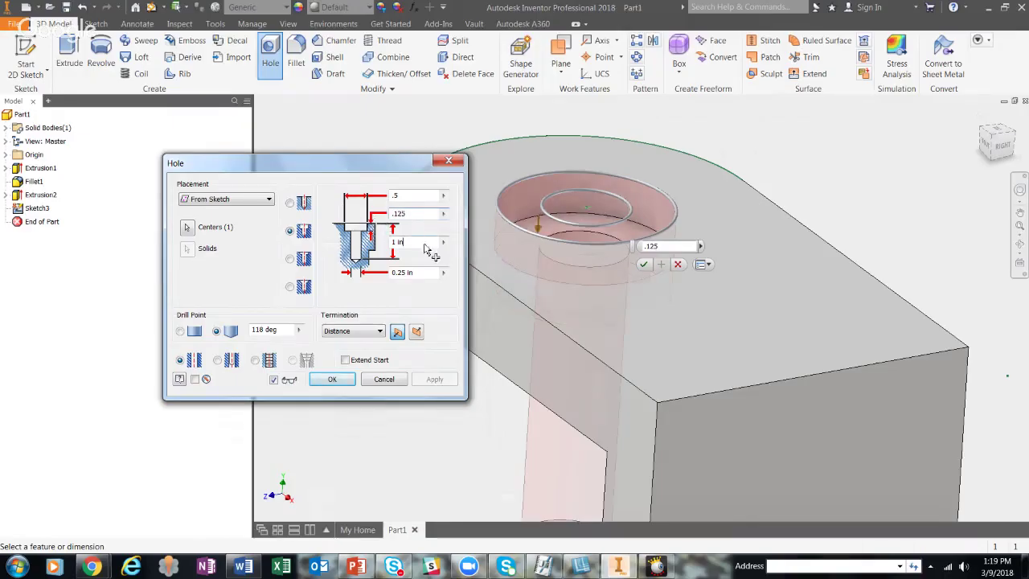
# Set the 0.25 in hole depth to 0.5 in, keep Distance termination, and create the hole.
pyautogui.doubleClick(394, 241)
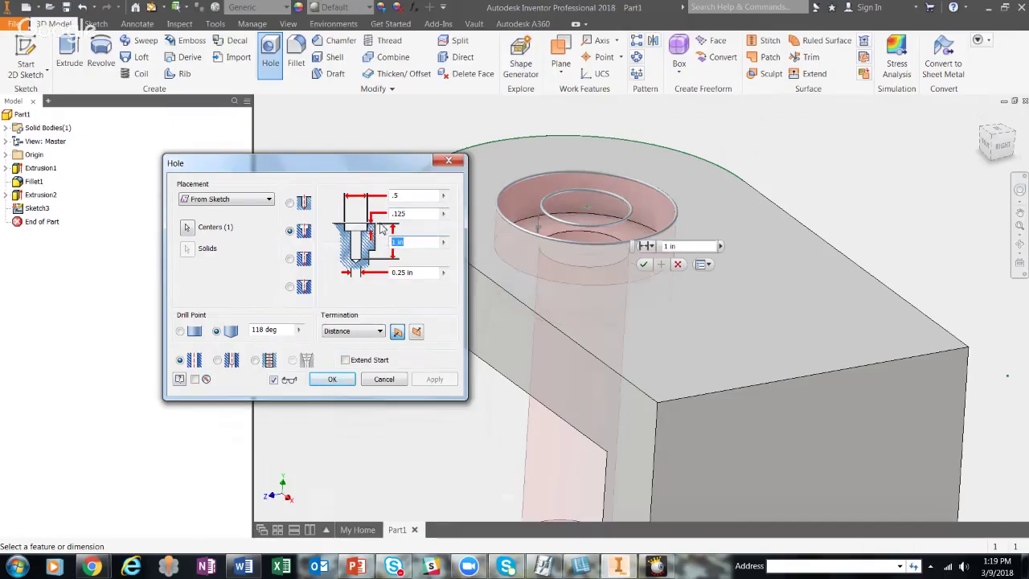
pyautogui.write('.5')
pyautogui.doubleClick(430, 273)
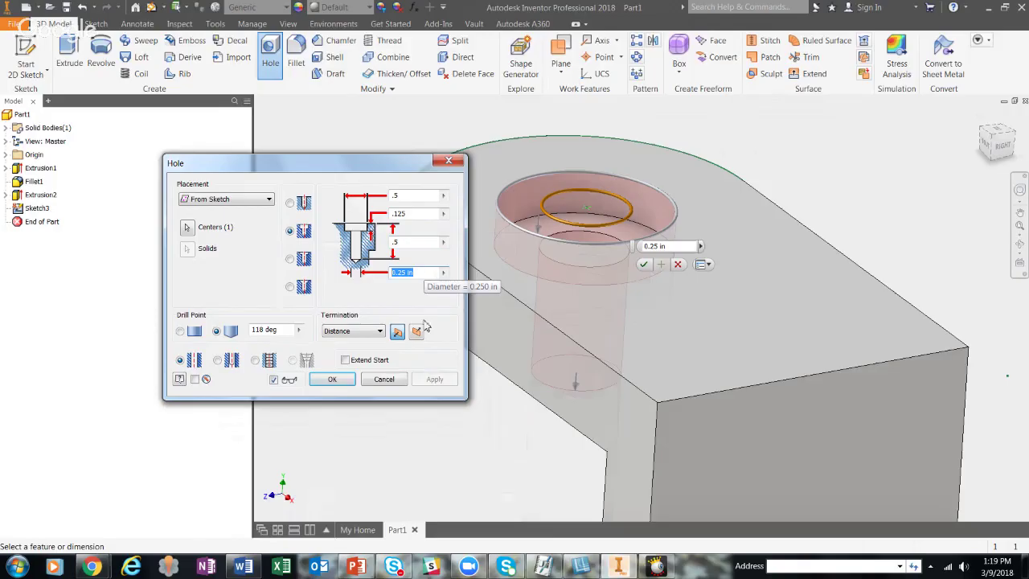
pyautogui.click(380, 332)
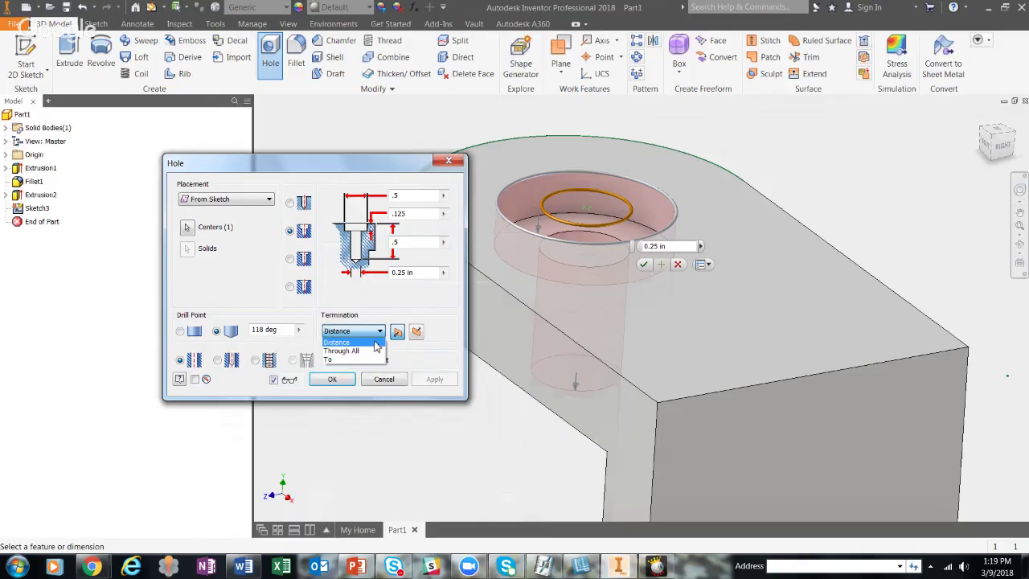
pyautogui.click(372, 350)
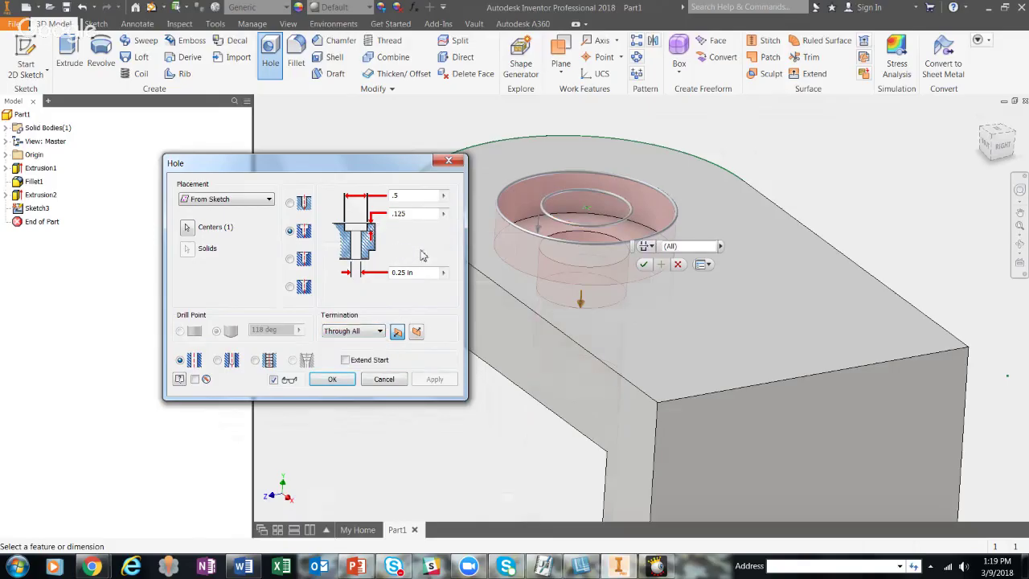
pyautogui.click(381, 331)
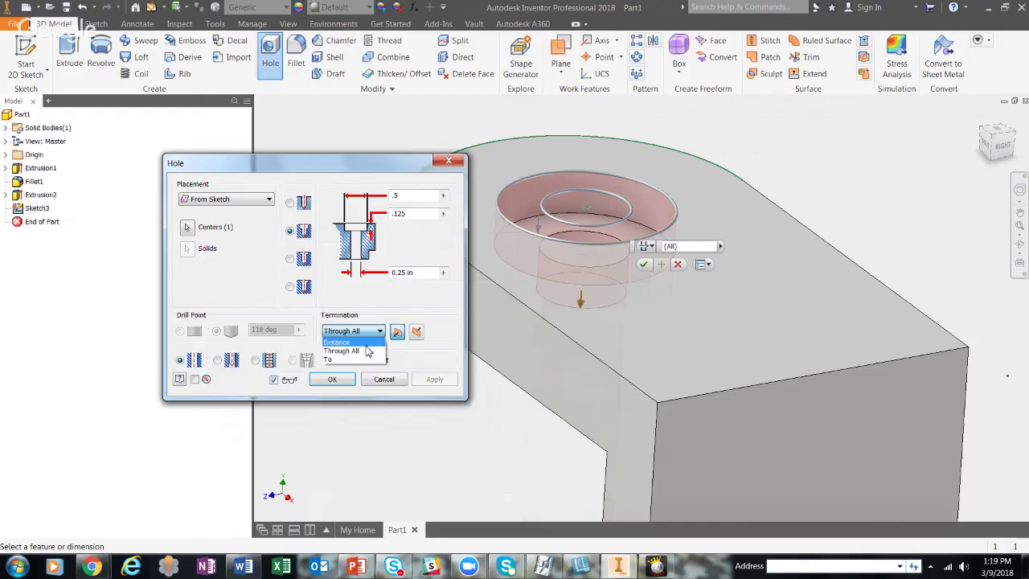
pyautogui.click(366, 344)
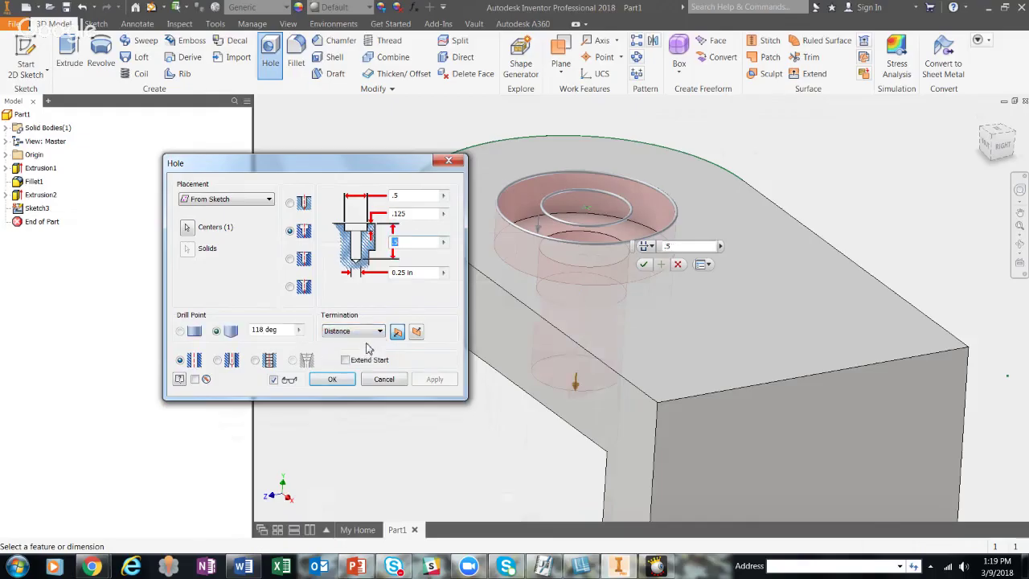
pyautogui.click(350, 383)
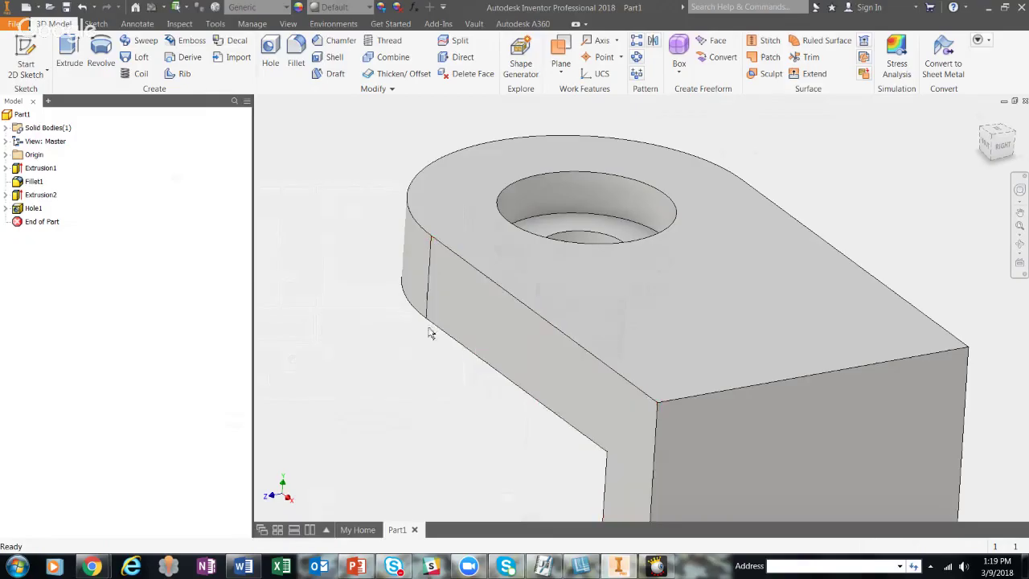
# Orbit and zoom out around the new hole, then show the Z bracket in isometric view.
pyautogui.keyDown('shift'); pyautogui.moveTo(375, 299); pyautogui.dragTo(389, 314, button='middle'); pyautogui.keyUp('shift')
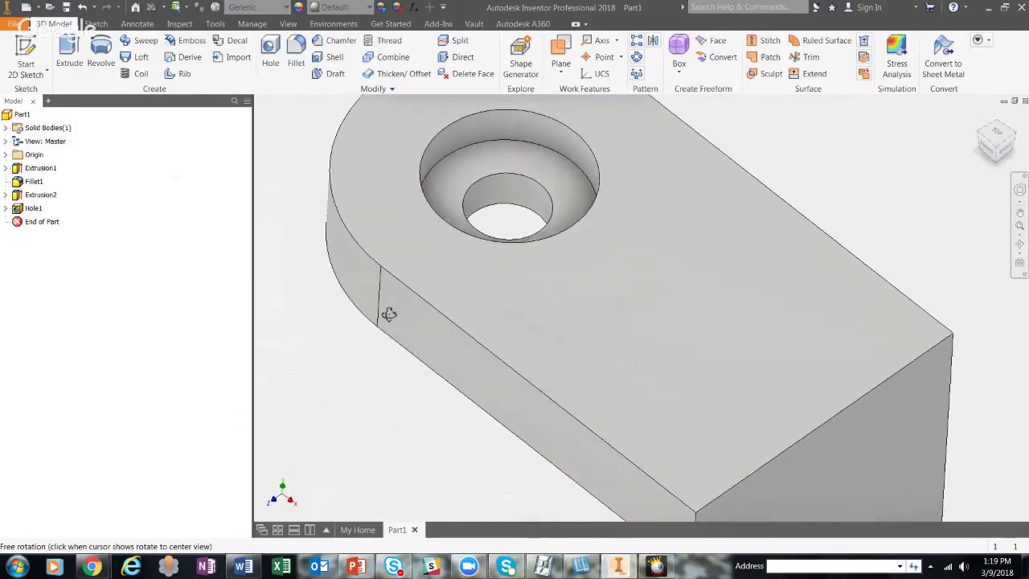
pyautogui.scroll(3, 381, 343)
pyautogui.scroll(3, 370, 402)
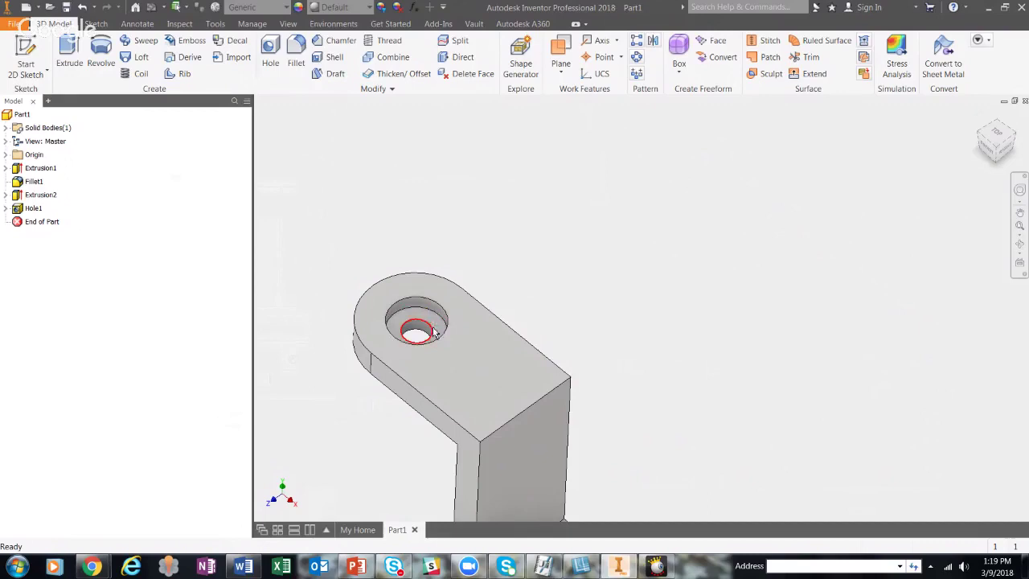
pyautogui.click(990, 152)
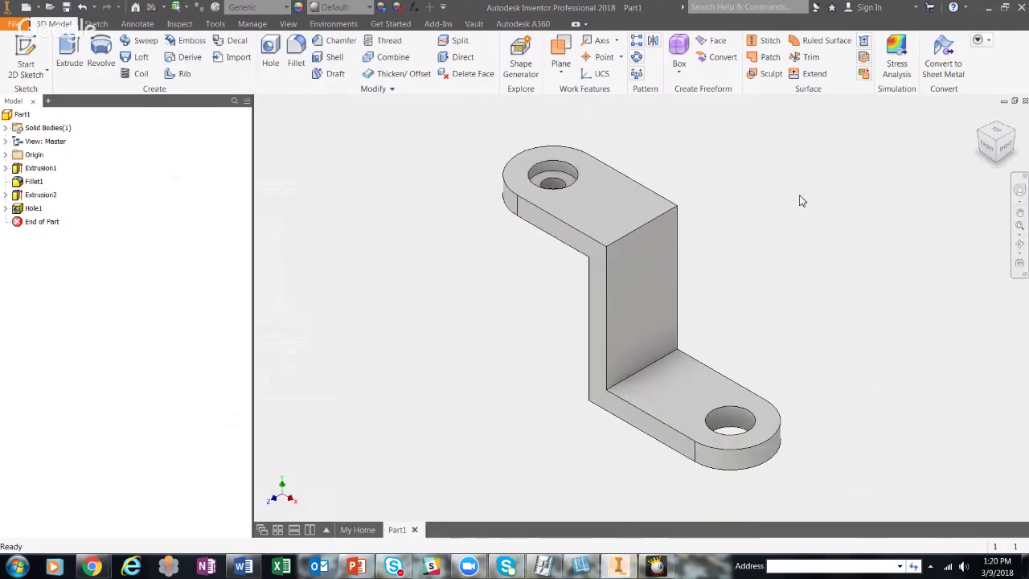